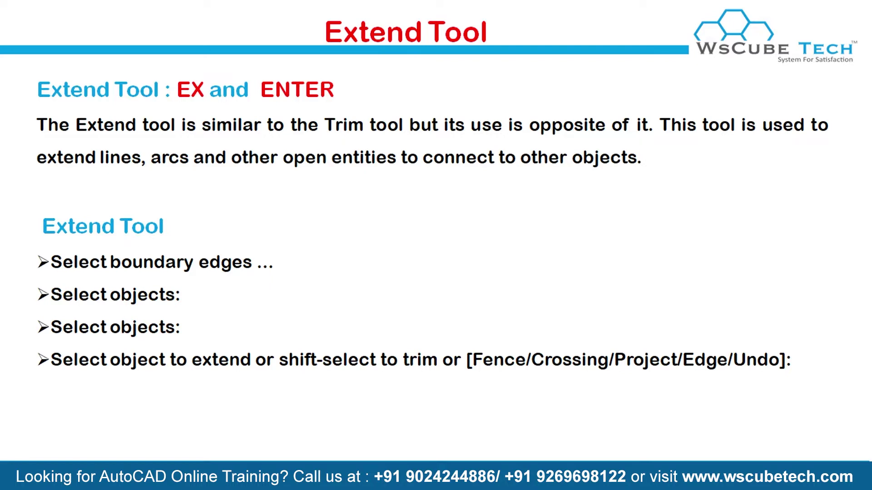
# - Switch from the Extend Tool slideshow to the AutoCAD 2019 window
pyautogui.hotkey('alt', 'Tab')
pyautogui.hotkey('alt', 'Tab')
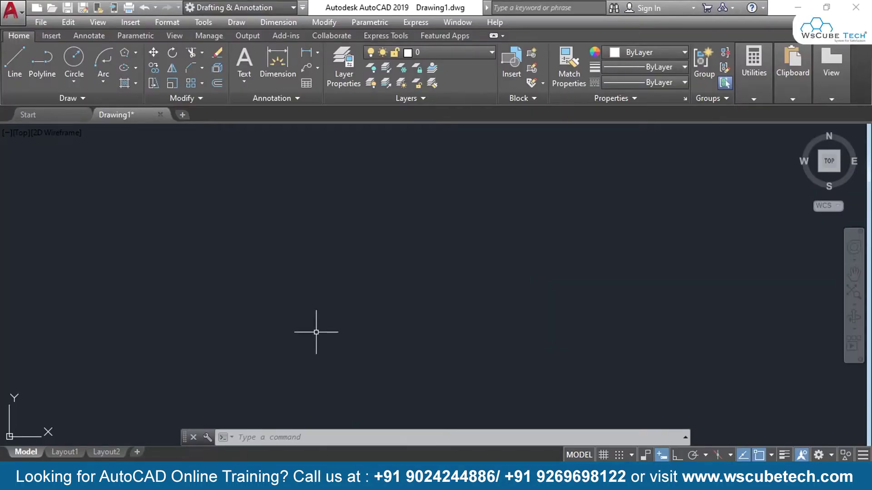
pyautogui.click(203, 56)
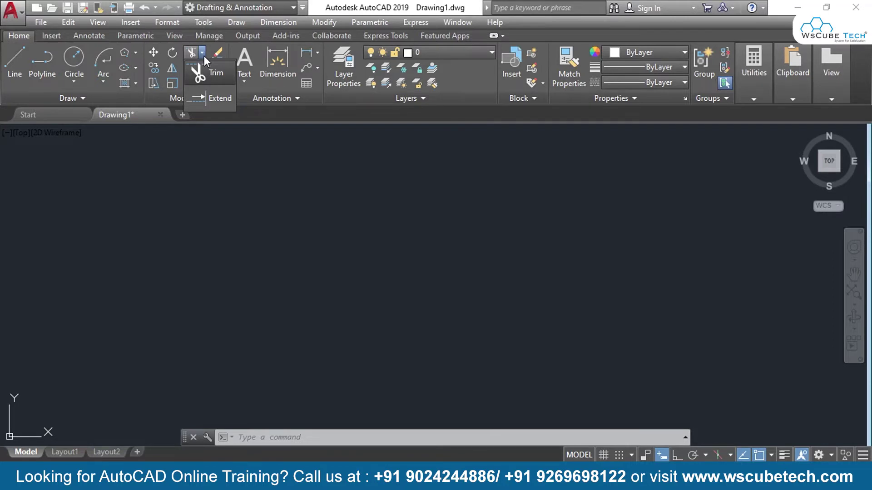
pyautogui.click(214, 97)
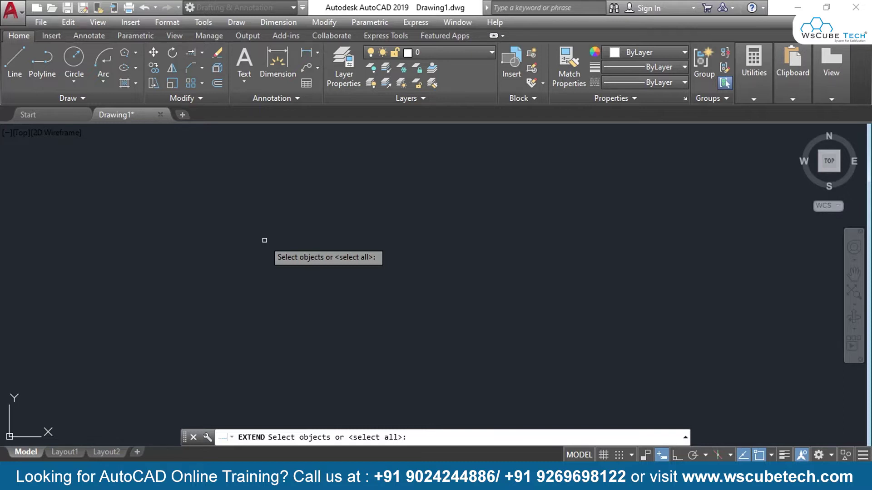
pyautogui.press('Escape')
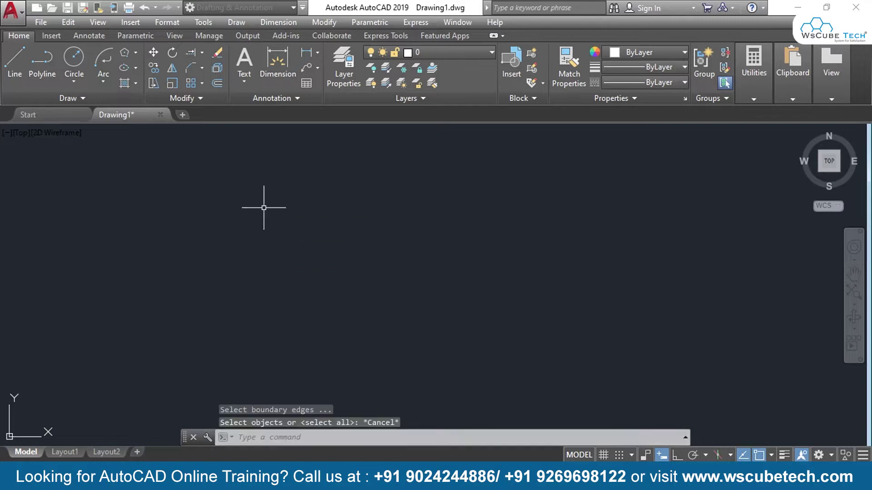
# - With Ortho on, draw two parallel vertical lines
pyautogui.click(14, 54)
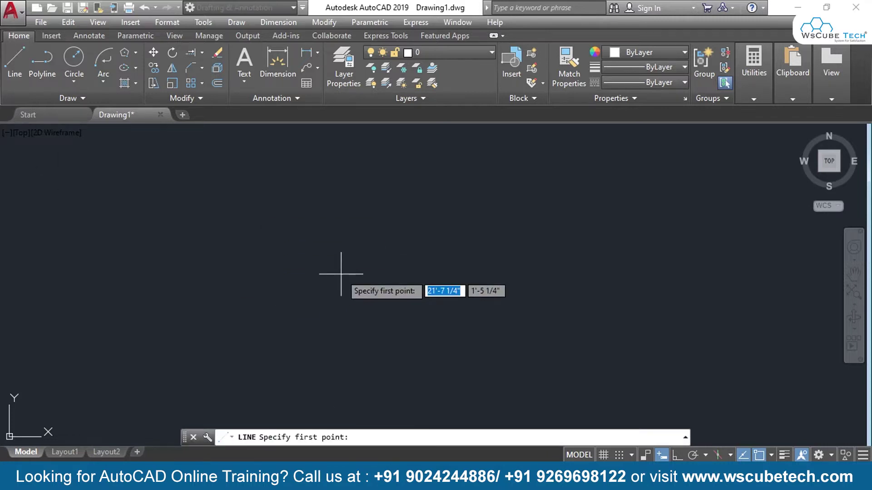
pyautogui.press('F8')
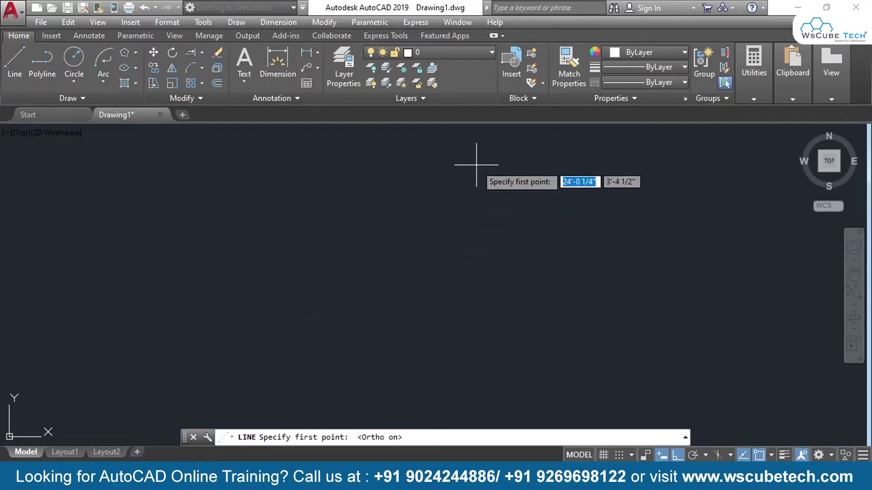
pyautogui.click(472, 166)
pyautogui.click(492, 378)
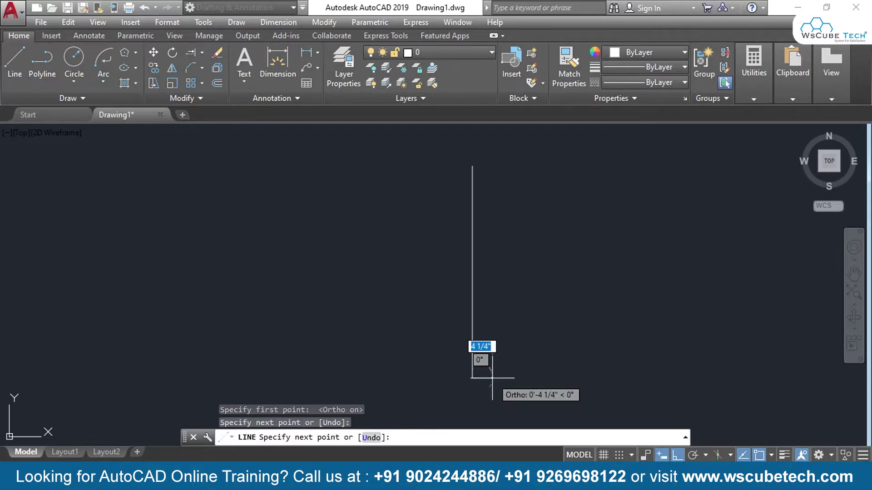
pyautogui.write('1')
pyautogui.press('Return')
pyautogui.press('Return')
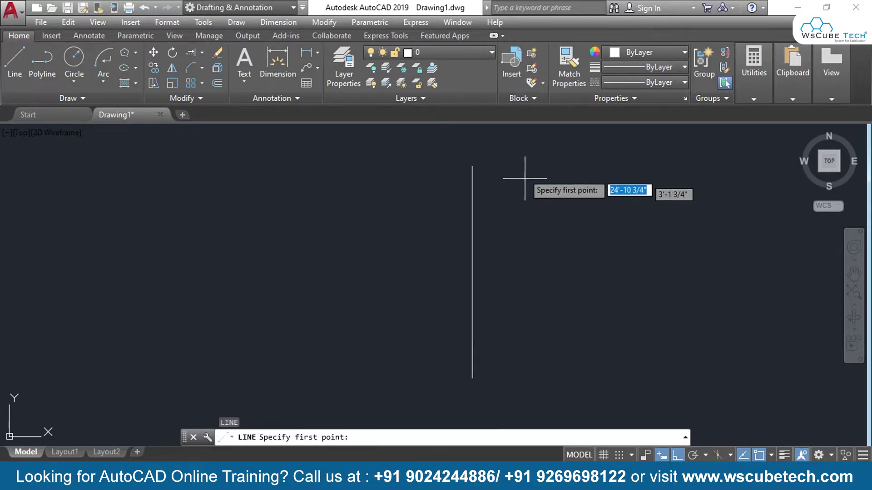
pyautogui.click(526, 165)
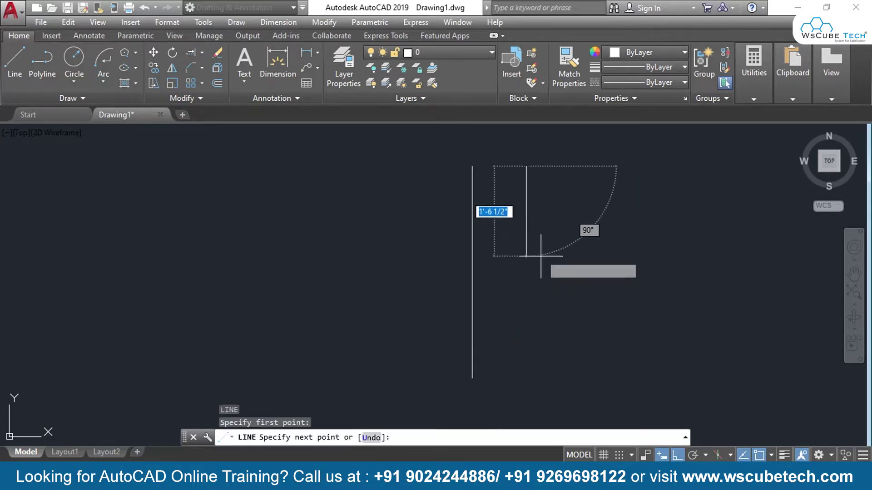
pyautogui.click(526, 379)
pyautogui.press('Return')
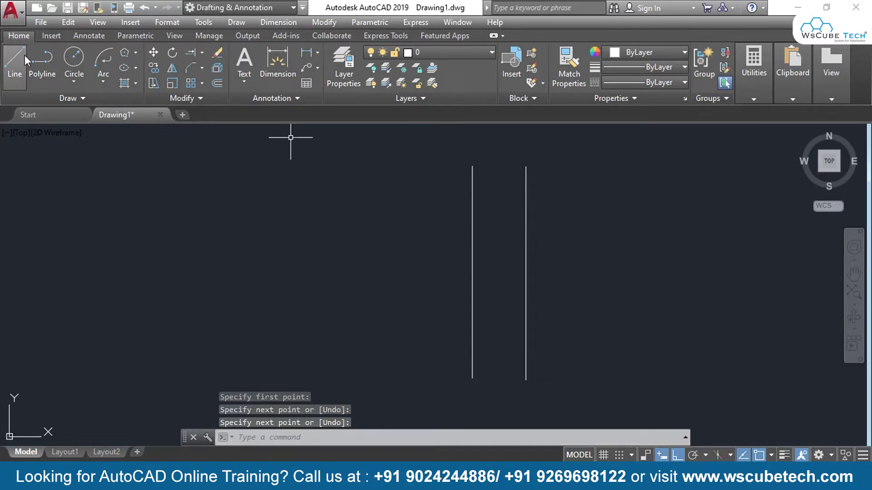
# - Draw a horizontal line left of the vertical lines, stopping short of them
pyautogui.click(15, 62)
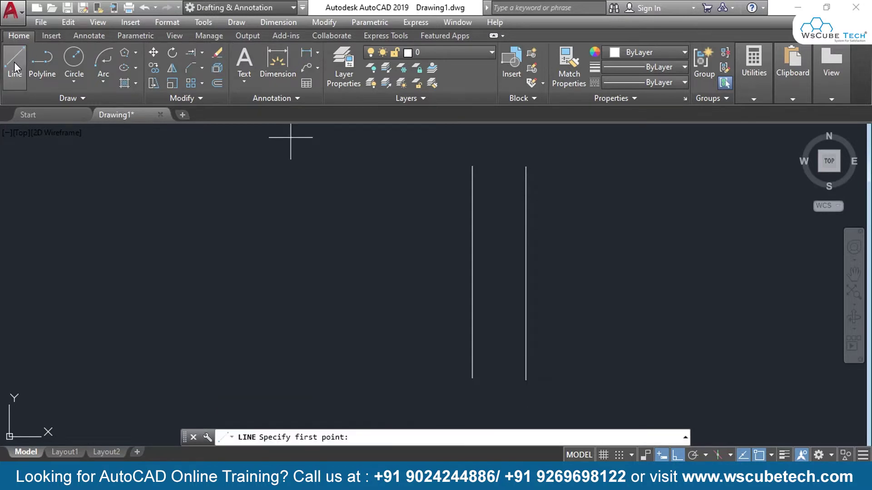
pyautogui.click(141, 207)
pyautogui.click(355, 216)
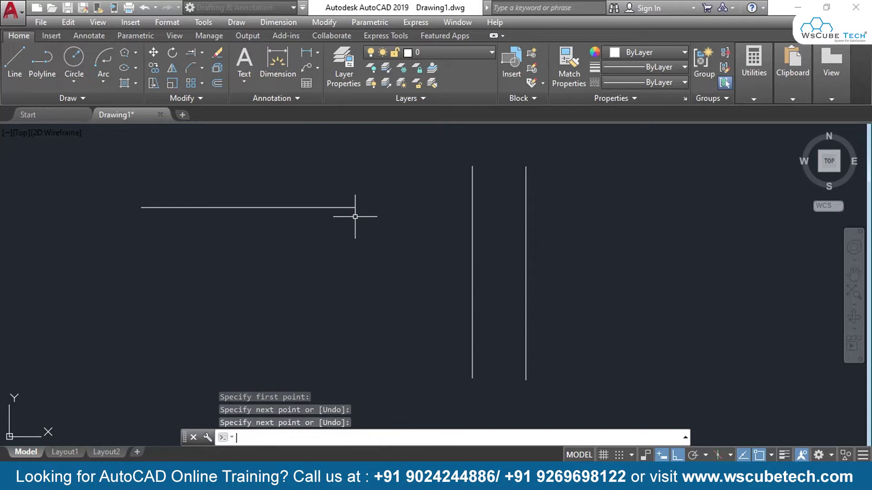
pyautogui.press('Return')
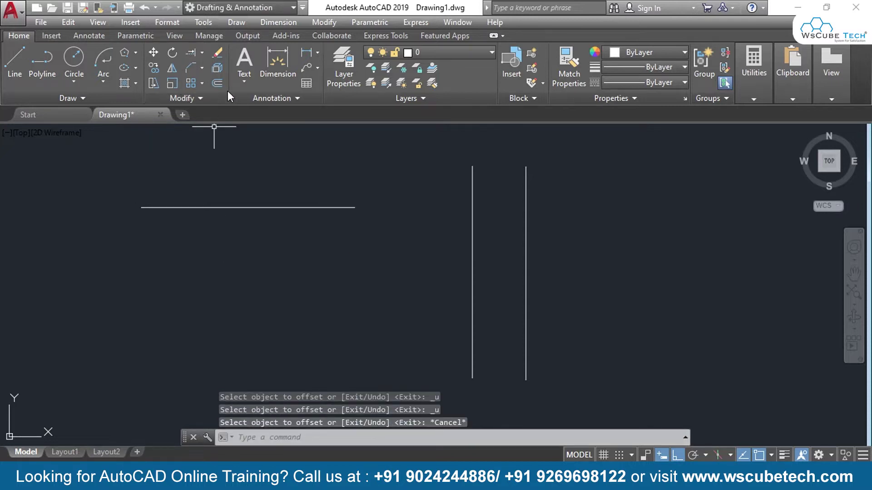
# - Offset the horizontal line downward at distance 10 into several parallel copies
pyautogui.write('o')
pyautogui.press('Return')
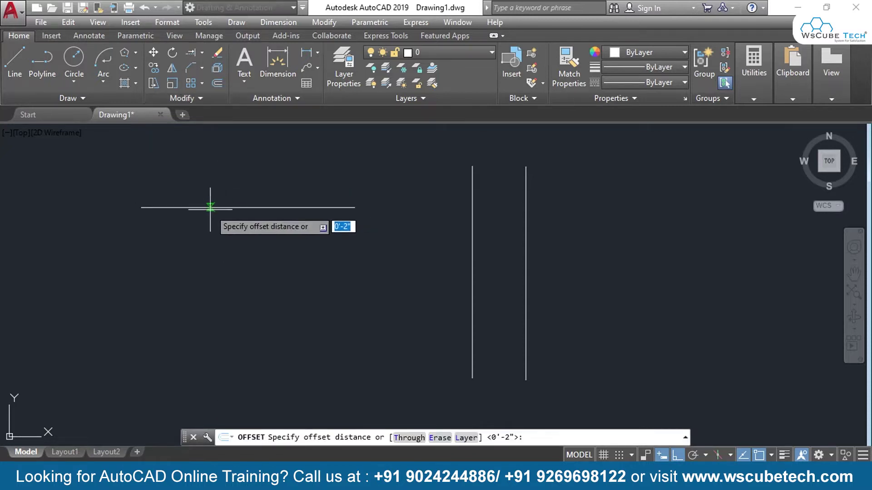
pyautogui.write('10')
pyautogui.press('Return')
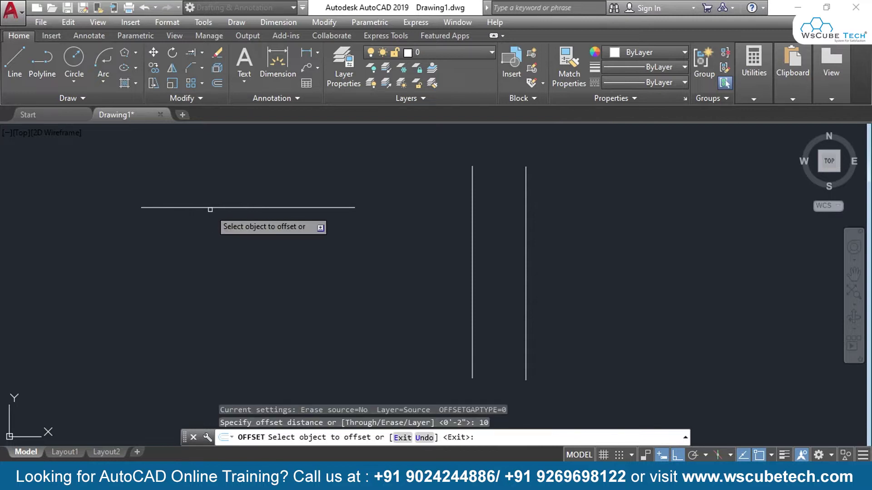
pyautogui.click(216, 207)
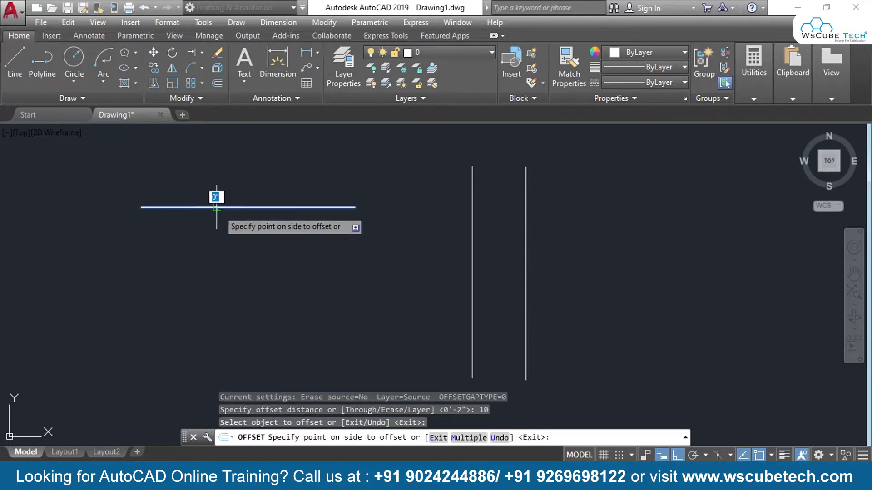
pyautogui.write('m')
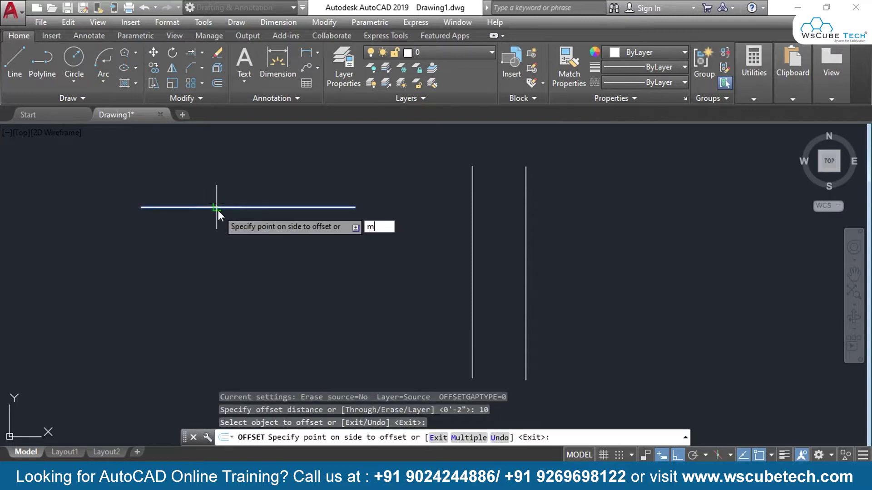
pyautogui.press('Return')
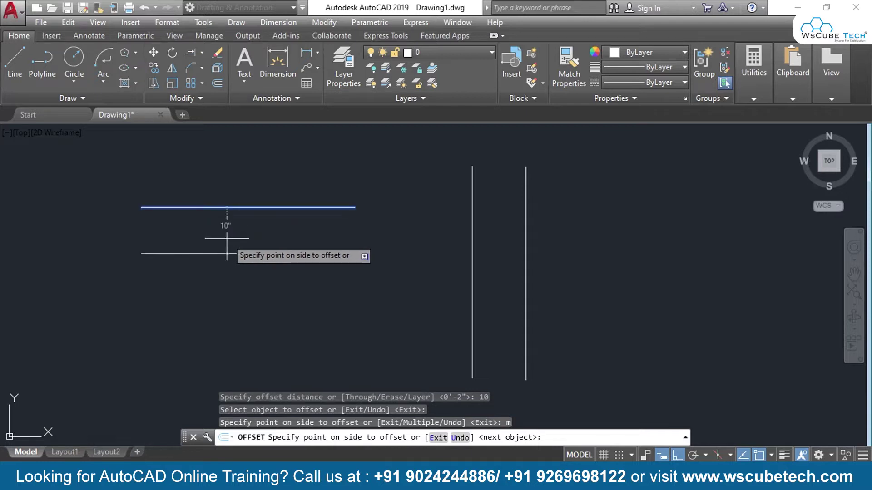
pyautogui.click(231, 273)
pyautogui.click(239, 318)
pyautogui.click(239, 323)
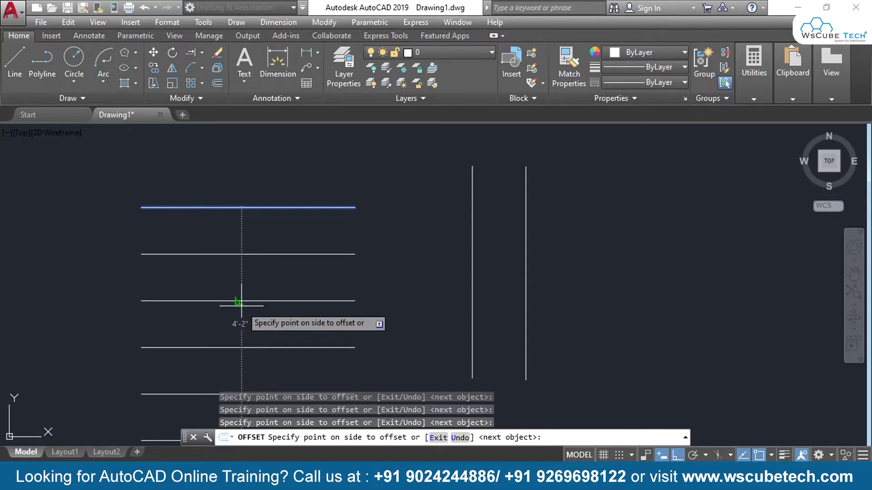
pyautogui.press('Return')
# - Add one more 10-unit offset copy below the bottom line
pyautogui.scroll(-2, 204, 252)
pyautogui.moveTo(195, 288); pyautogui.dragTo(265, 253, button='middle')
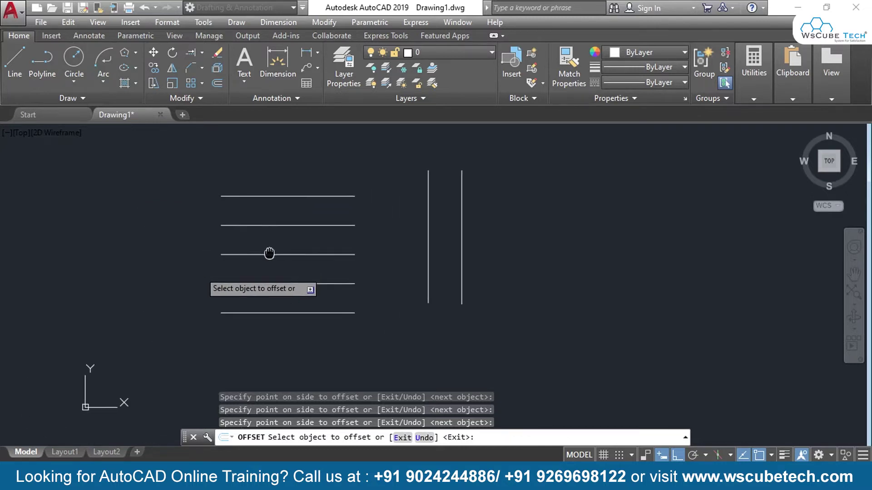
pyautogui.scroll(2, 266, 253)
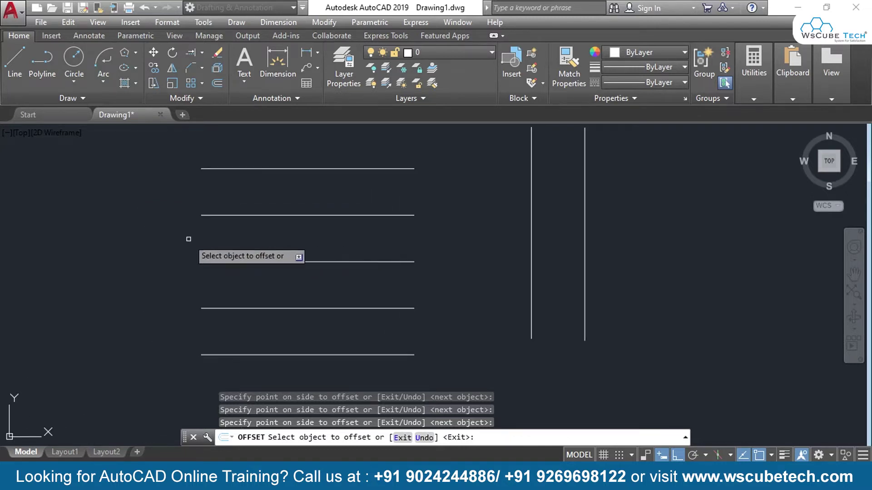
pyautogui.click(263, 356)
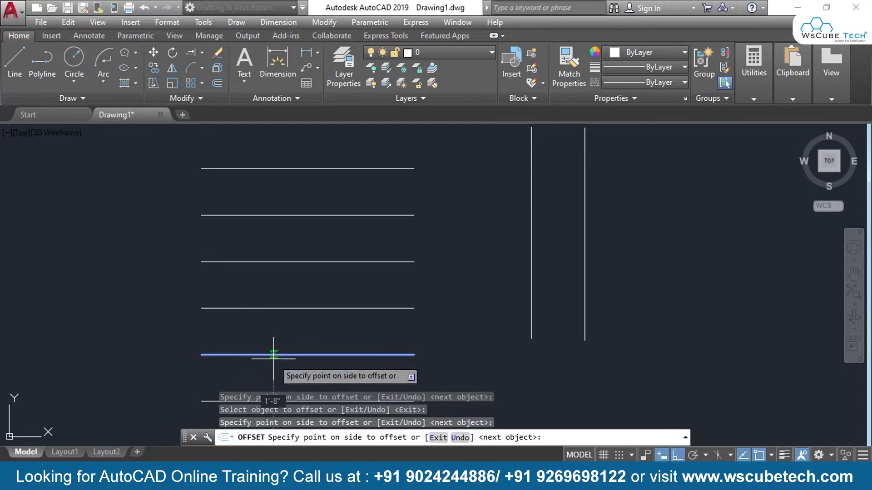
pyautogui.click(264, 354)
pyautogui.press('Escape')
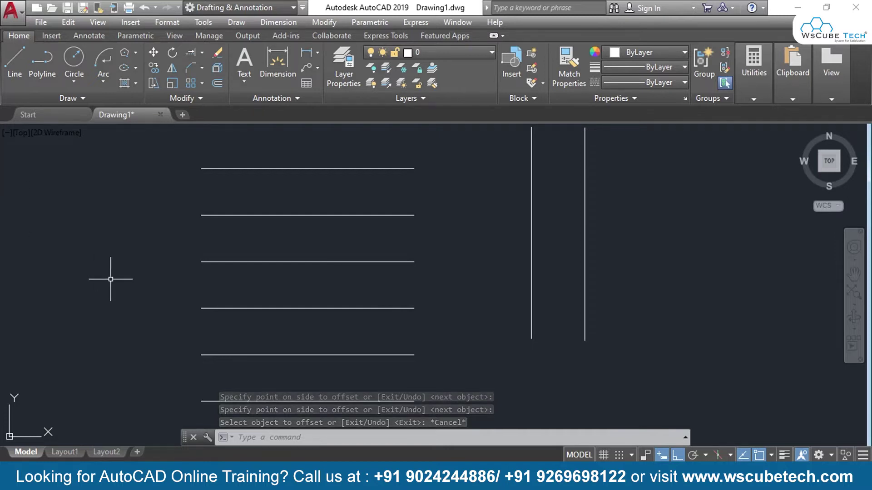
pyautogui.write('ex')
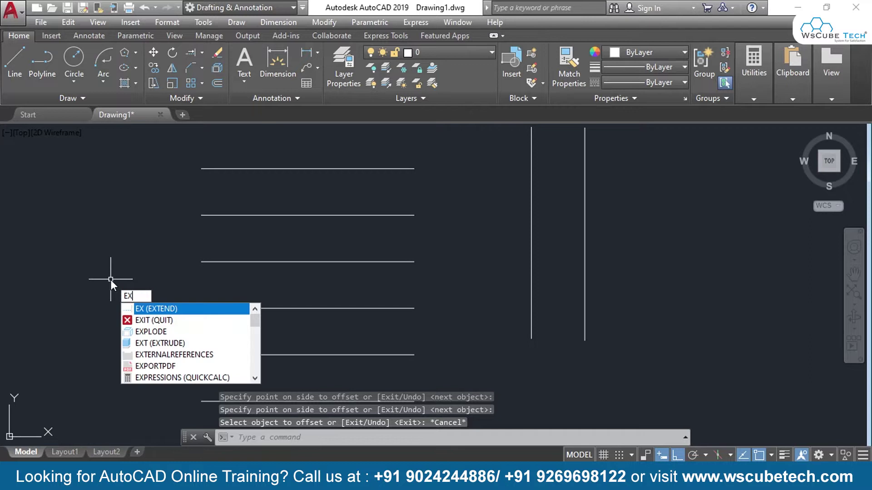
pyautogui.press('Return')
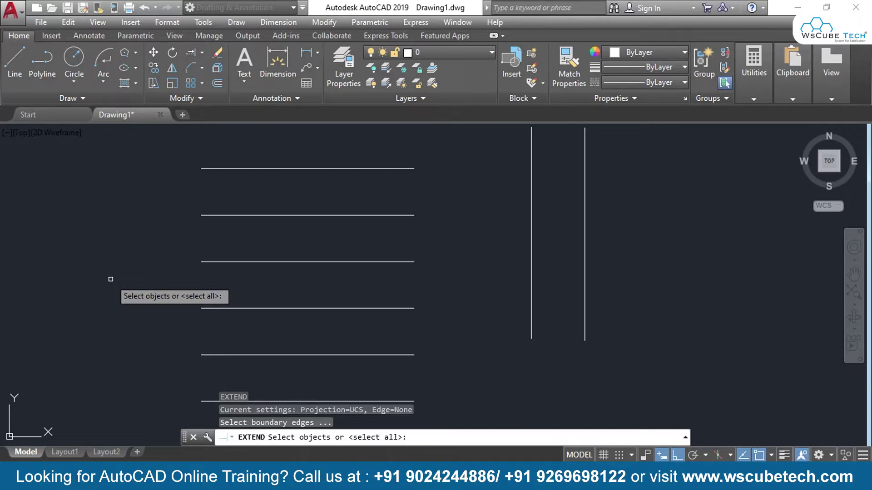
pyautogui.press('Escape')
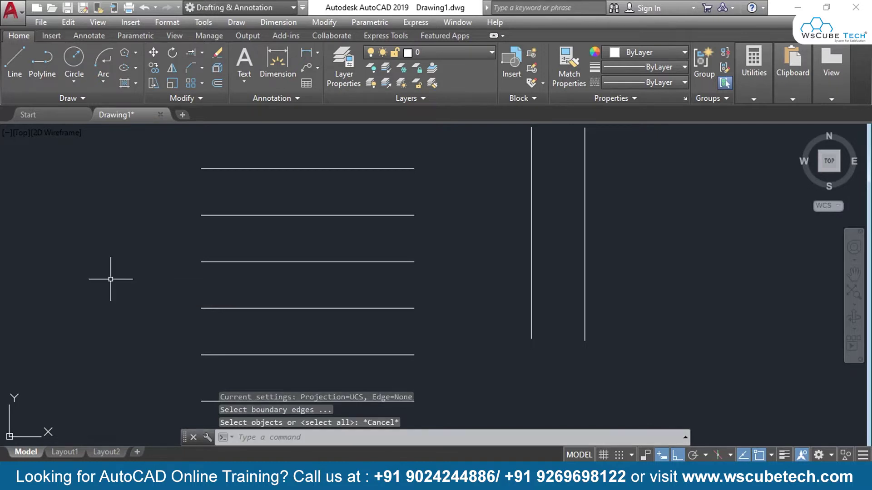
pyautogui.click(661, 155)
pyautogui.click(500, 243)
pyautogui.click(476, 153)
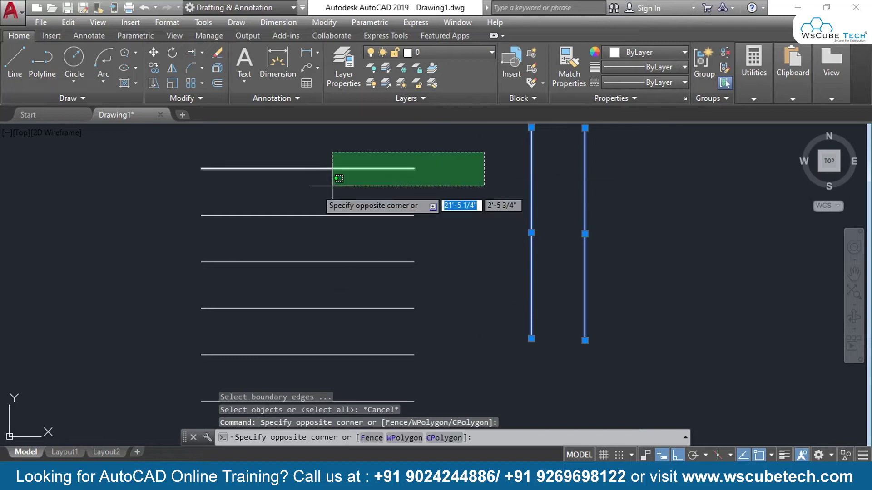
pyautogui.click(75, 403)
pyautogui.press('Escape')
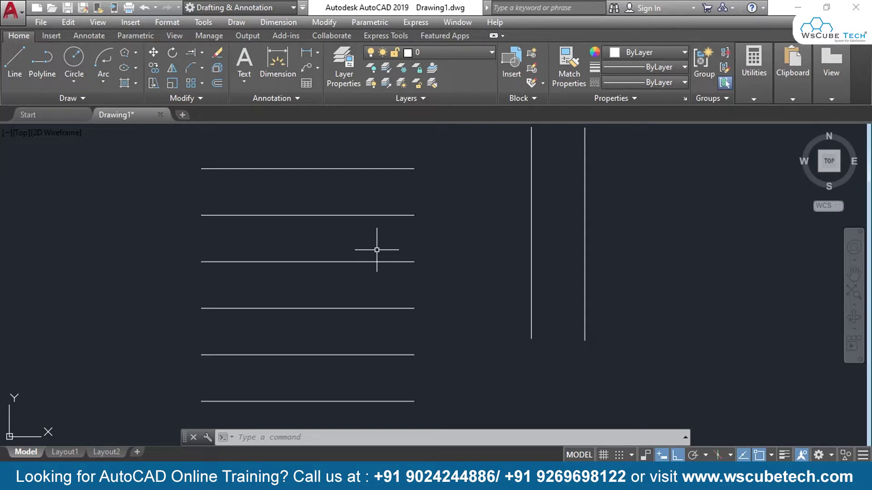
# - Extend the top four horizontal lines one by one to the left vertical line, then undo
pyautogui.write('ex')
pyautogui.press('Return')
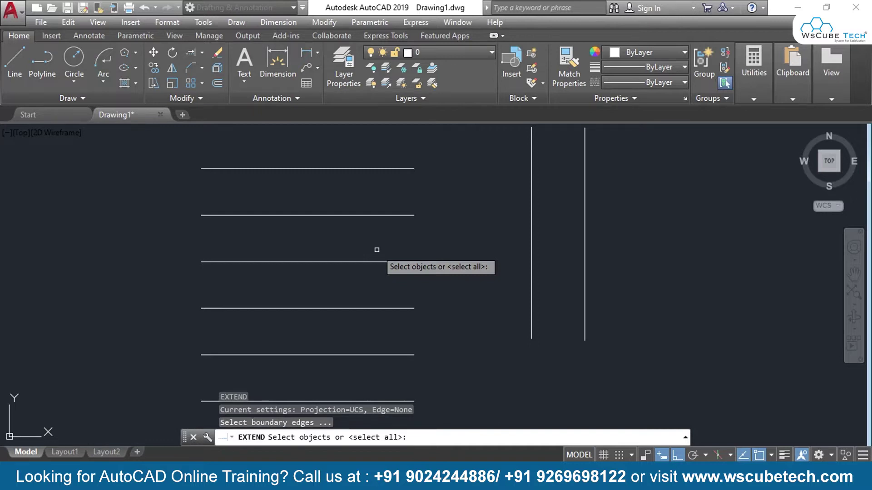
pyautogui.click(532, 227)
pyautogui.press('Return')
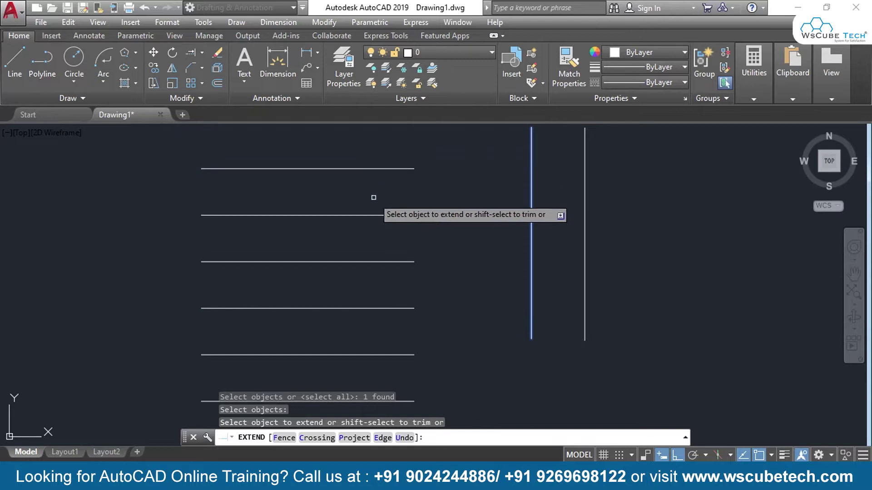
pyautogui.click(371, 170)
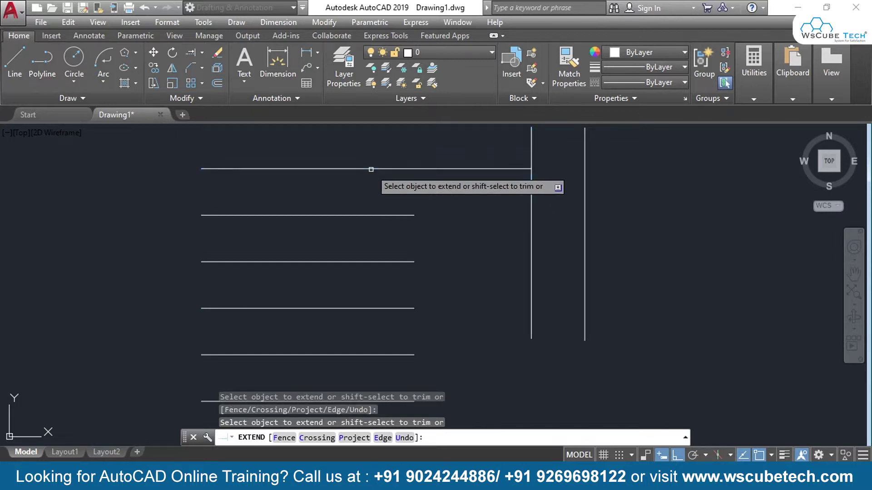
pyautogui.click(374, 215)
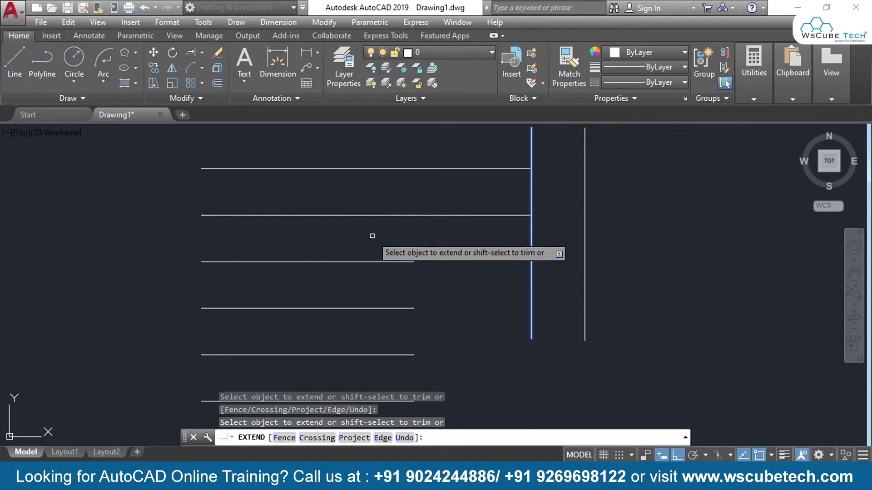
pyautogui.click(370, 263)
pyautogui.click(371, 308)
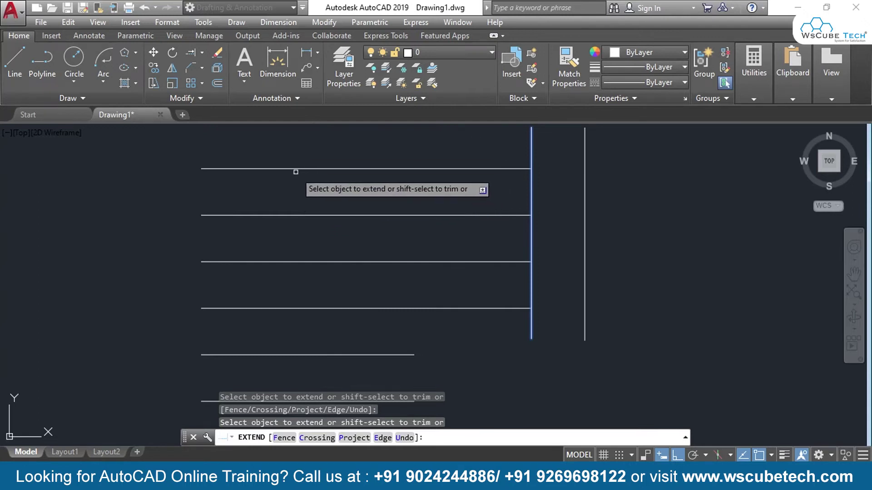
pyautogui.hotkey('ctrl', 'z')
pyautogui.hotkey('ctrl', 'z')
pyautogui.hotkey('ctrl', 'z')
pyautogui.hotkey('ctrl', 'z')
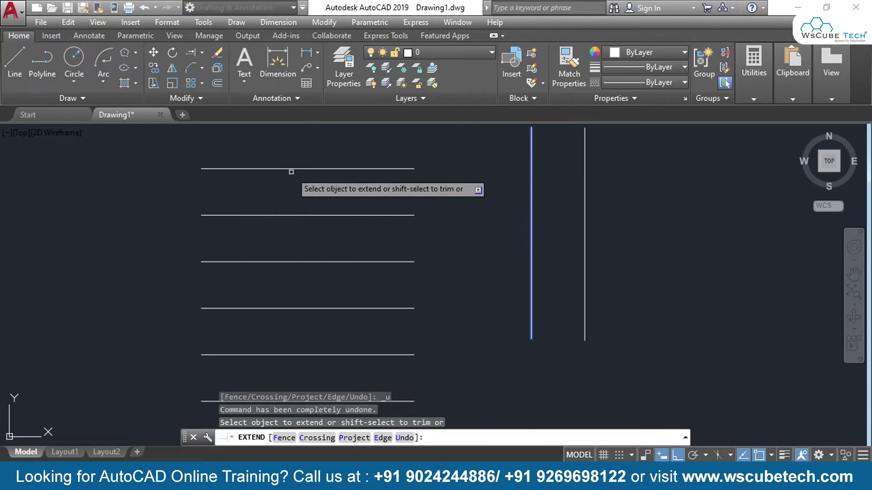
# - Extend the four upper lines at once with a crossing window, then end Extend and undo
pyautogui.click(473, 134)
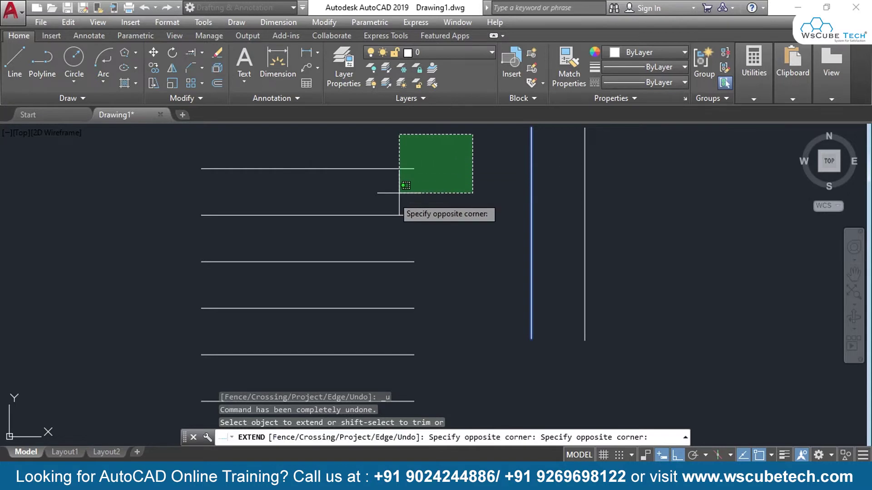
pyautogui.click(311, 316)
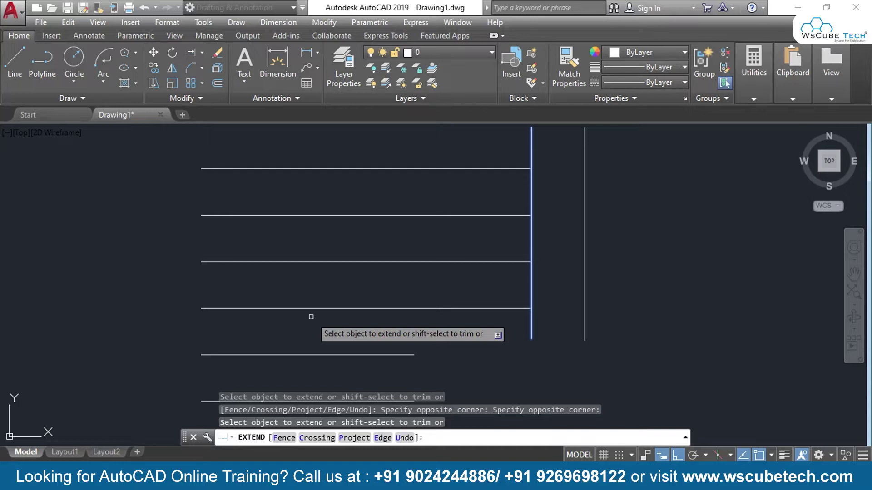
pyautogui.press('Escape')
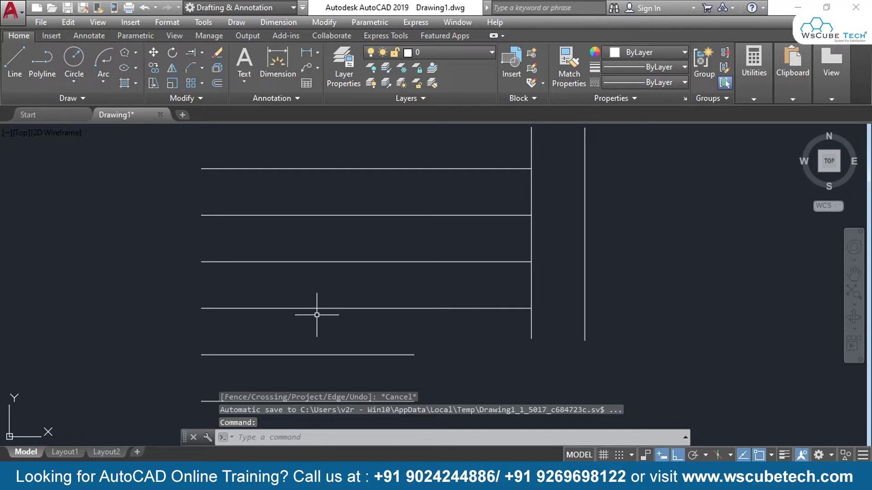
pyautogui.hotkey('ctrl', 'z')
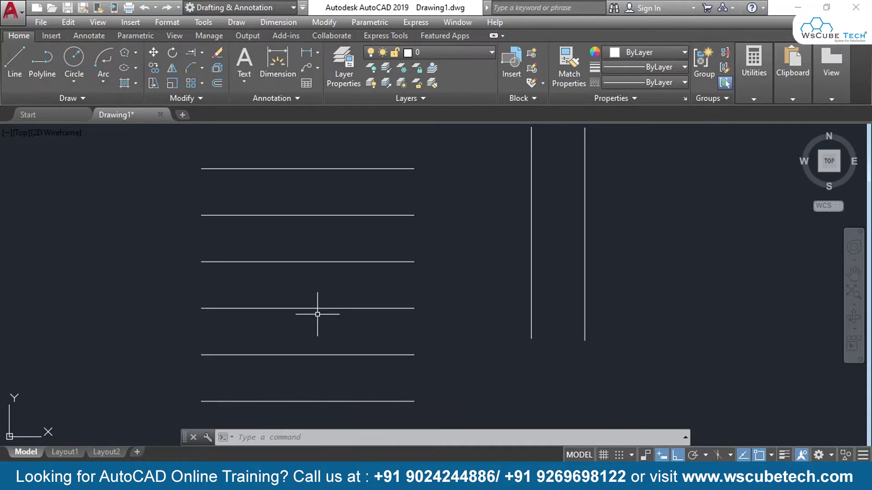
# - With both vertical lines as boundaries, extend the top three lines to the left vertical line
pyautogui.write('E')
pyautogui.write('X')
pyautogui.press('Return')
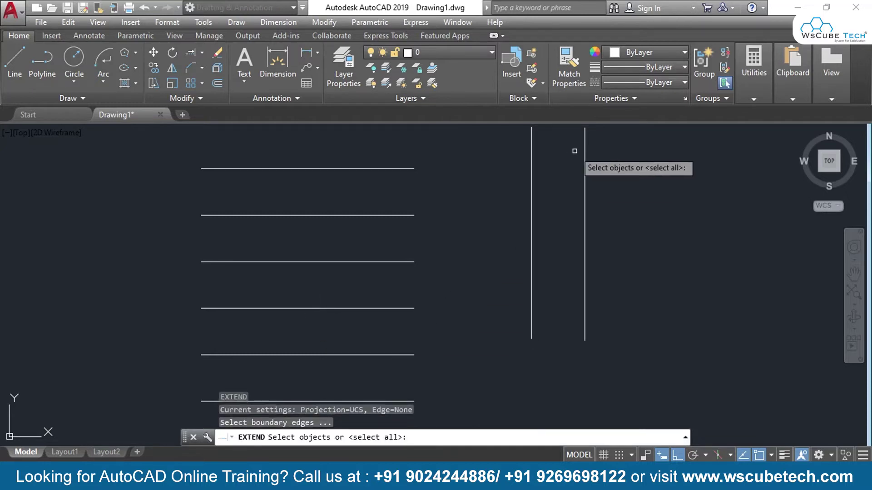
pyautogui.click(584, 161)
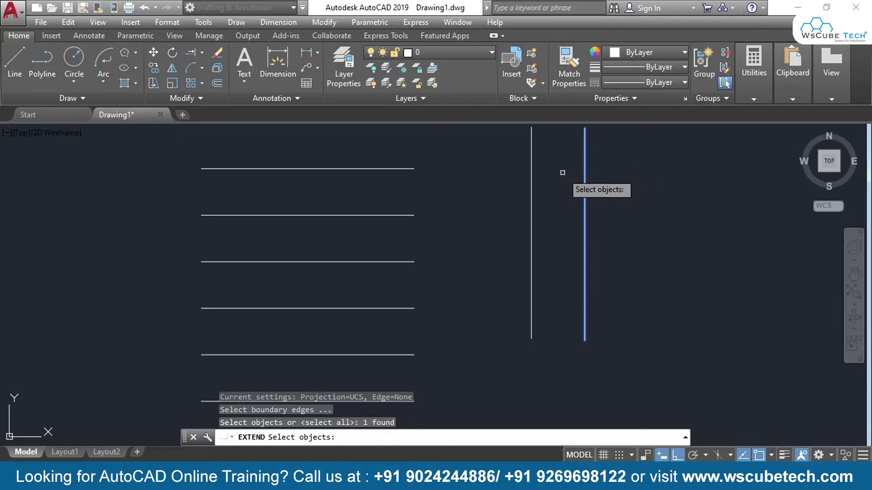
pyautogui.click(531, 181)
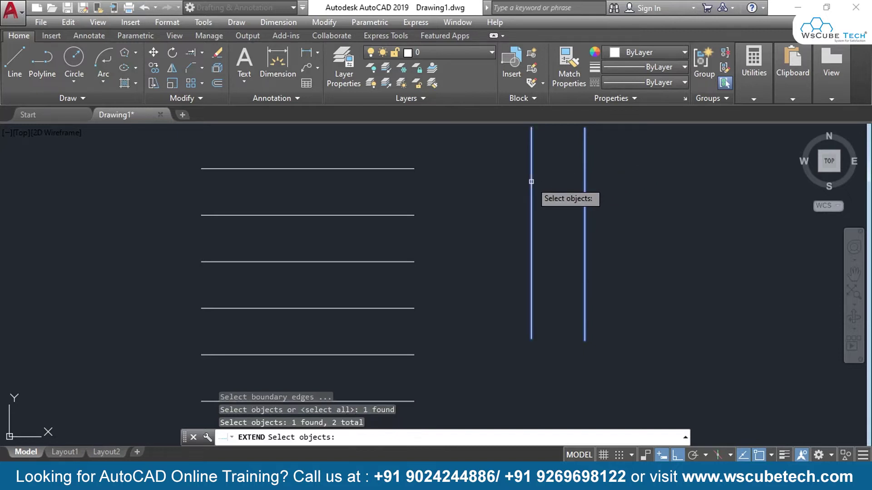
pyautogui.press('Return')
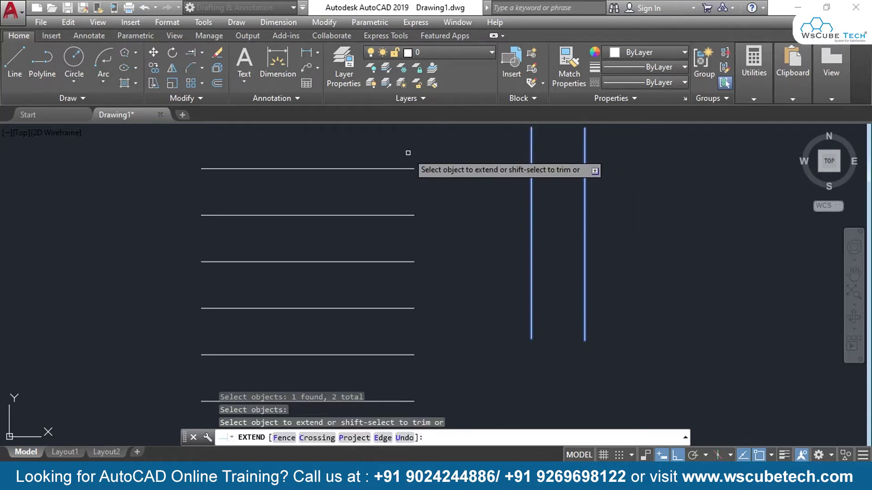
pyautogui.click(391, 170)
pyautogui.click(393, 215)
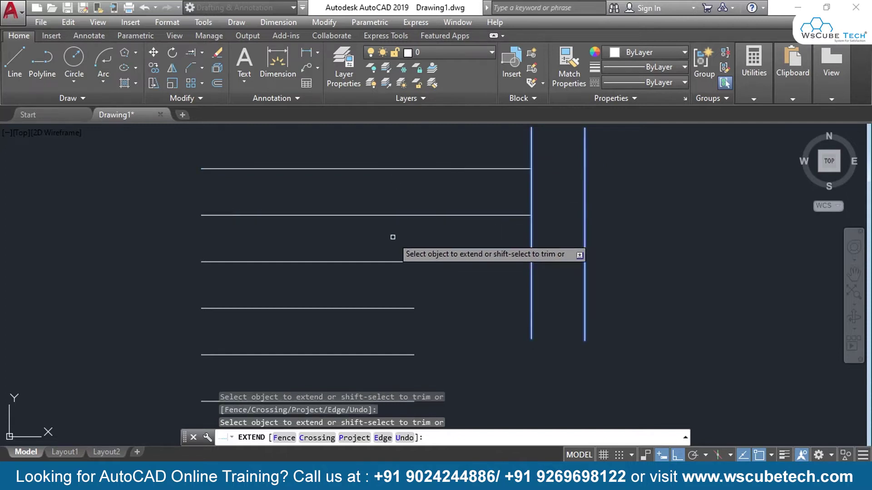
pyautogui.click(391, 262)
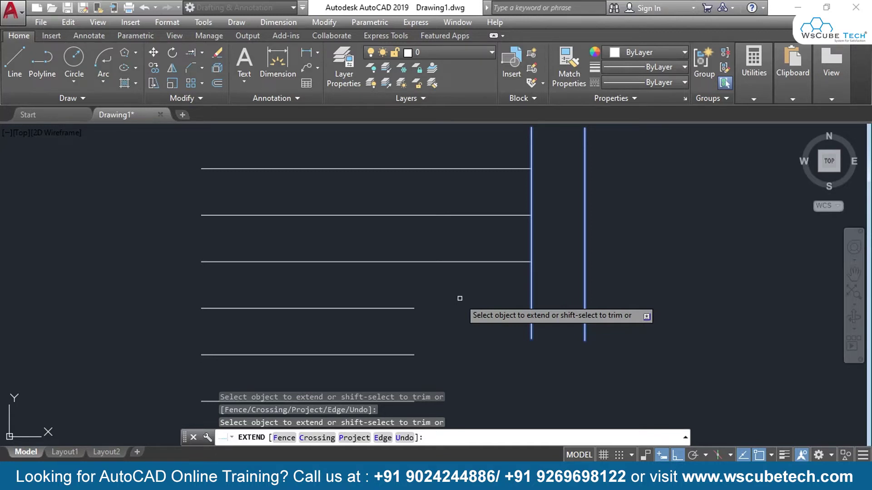
# - Extend the top three lines on to the right vertical line, then end Extend and undo
pyautogui.click(504, 169)
pyautogui.click(505, 216)
pyautogui.click(505, 262)
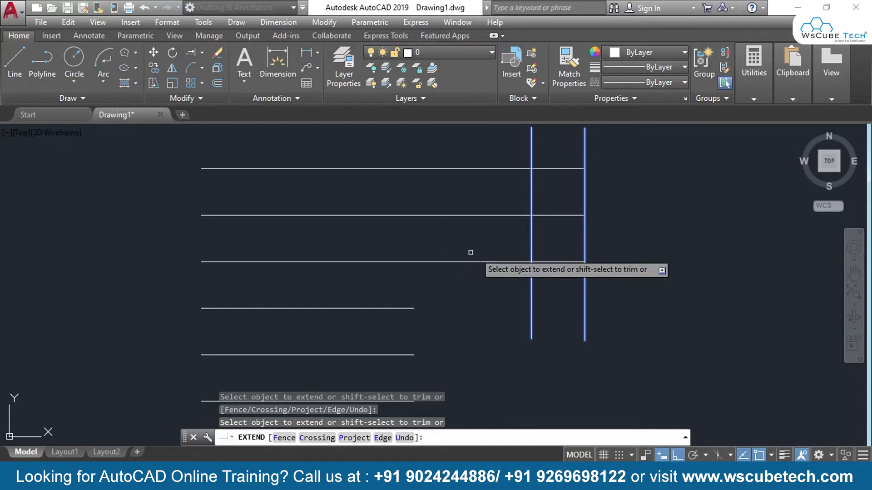
pyautogui.press('Escape')
pyautogui.hotkey('ctrl', 'z')
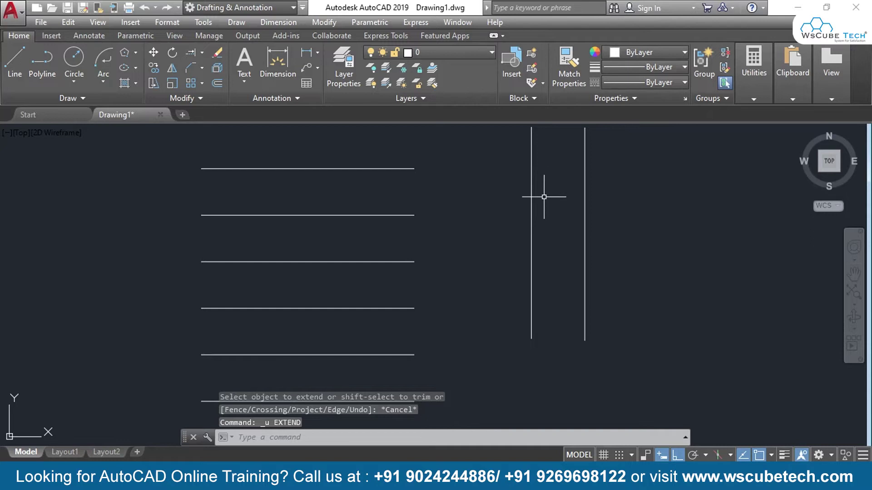
pyautogui.write('ex')
pyautogui.press('Return')
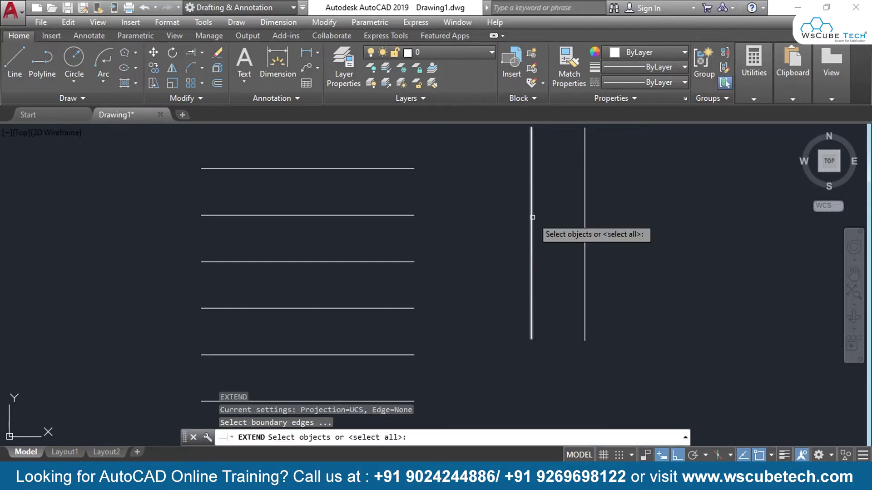
pyautogui.click(529, 209)
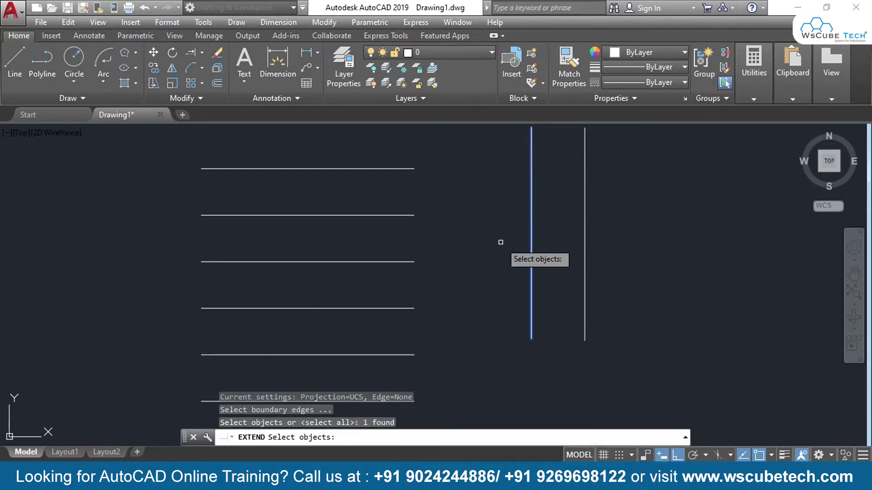
pyautogui.press('Return')
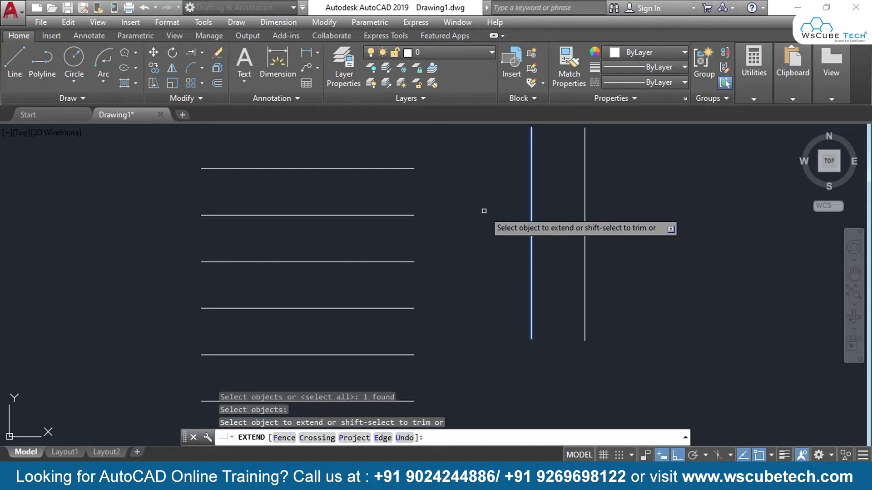
pyautogui.click(399, 168)
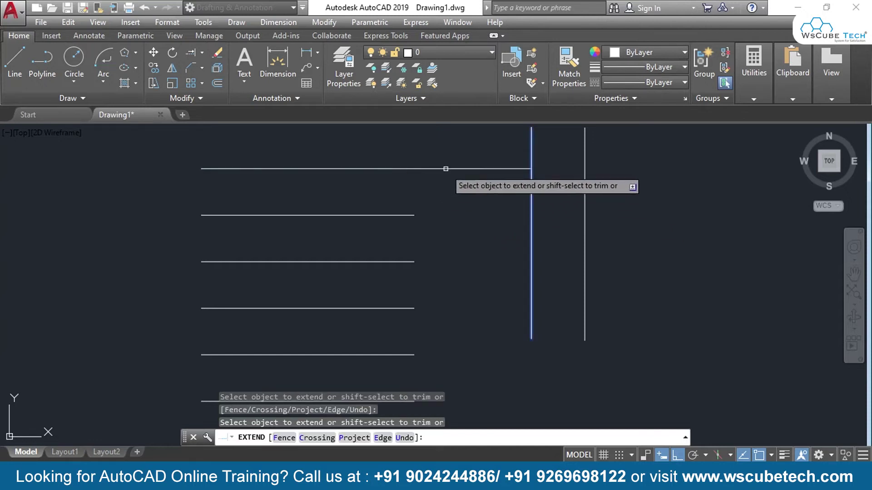
pyautogui.click(505, 169)
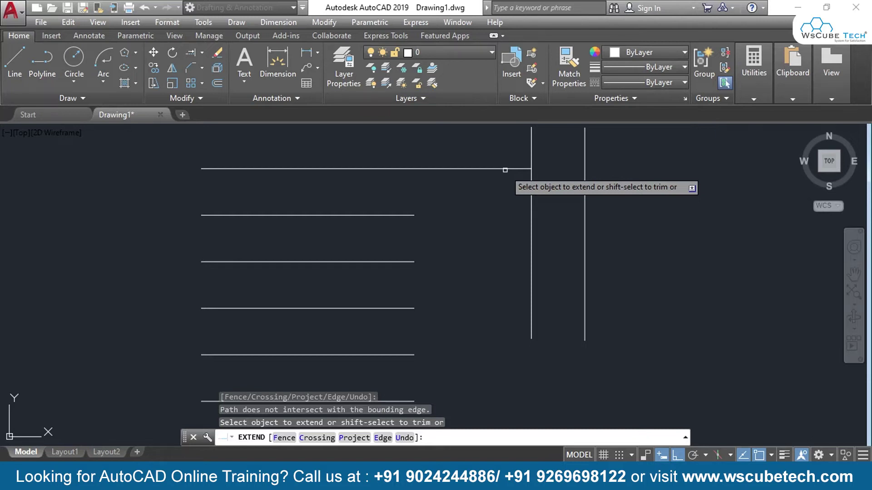
pyautogui.press('Escape')
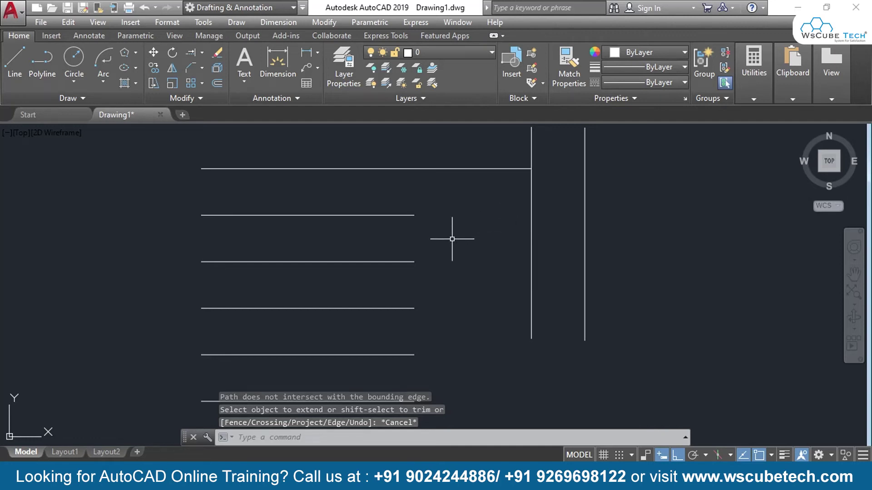
pyautogui.hotkey('ctrl', 'z')
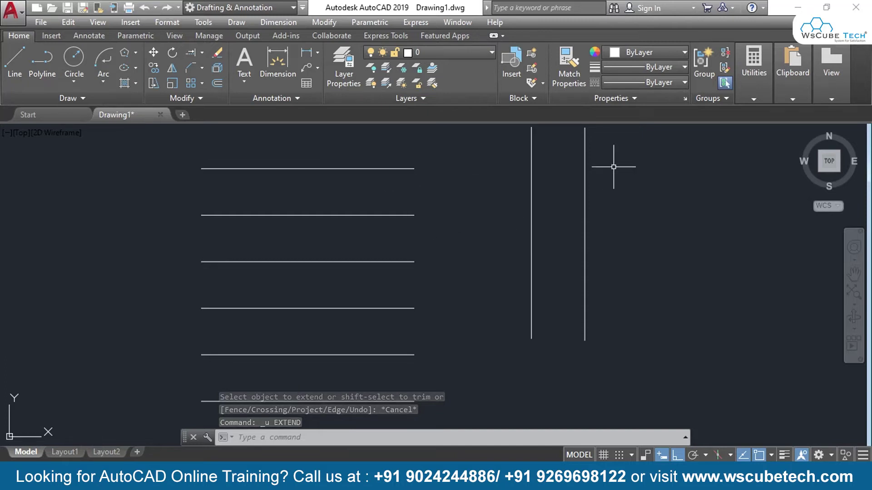
# - Re-centre the view, run EX with the left vertical line as boundary, and choose Fence
pyautogui.moveTo(449, 298)
pyautogui.mouseDown(button='middle')
pyautogui.moveTo(538, 285)
pyautogui.moveTo(607, 288)
pyautogui.moveTo(592, 304)
pyautogui.moveTo(560, 240)
pyautogui.mouseUp(button='middle')
pyautogui.scroll(-2, 559, 294)
pyautogui.moveTo(559, 294)
pyautogui.mouseDown(button='middle')
pyautogui.moveTo(541, 262)
pyautogui.moveTo(530, 264)
pyautogui.mouseUp(button='middle')
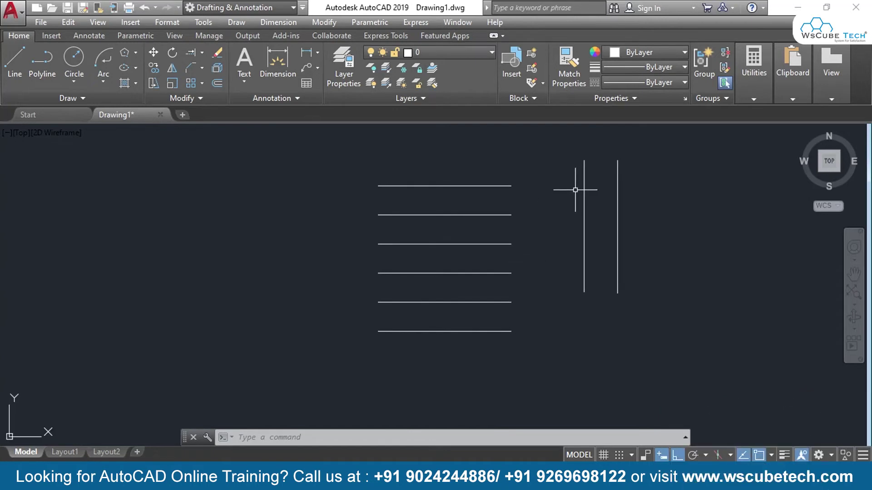
pyautogui.write('ex')
pyautogui.press('Return')
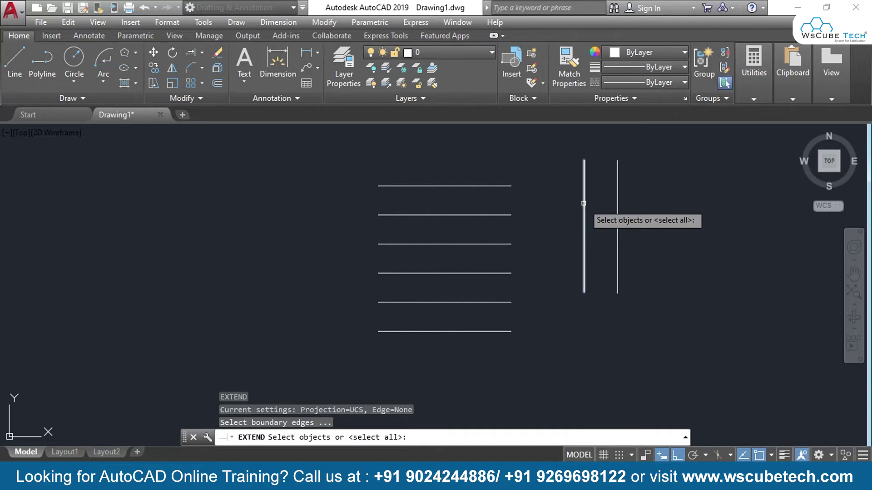
pyautogui.click(584, 203)
pyautogui.press('Return')
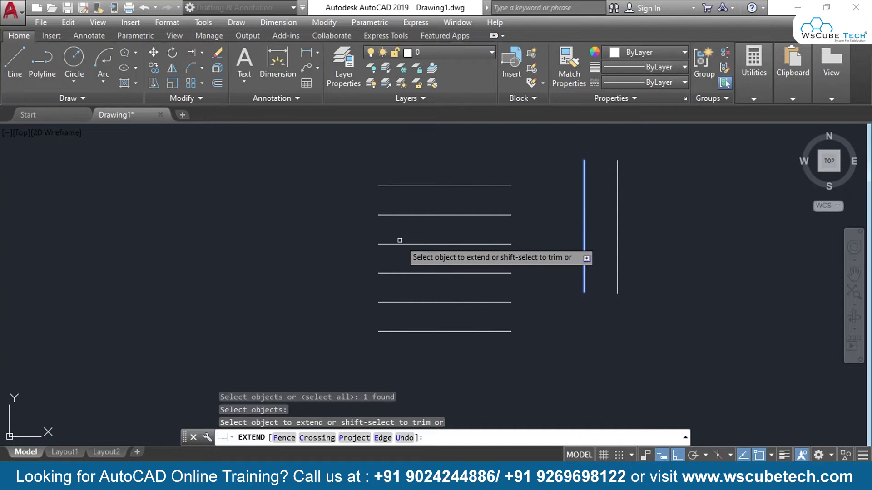
pyautogui.write('f')
pyautogui.press('Return')
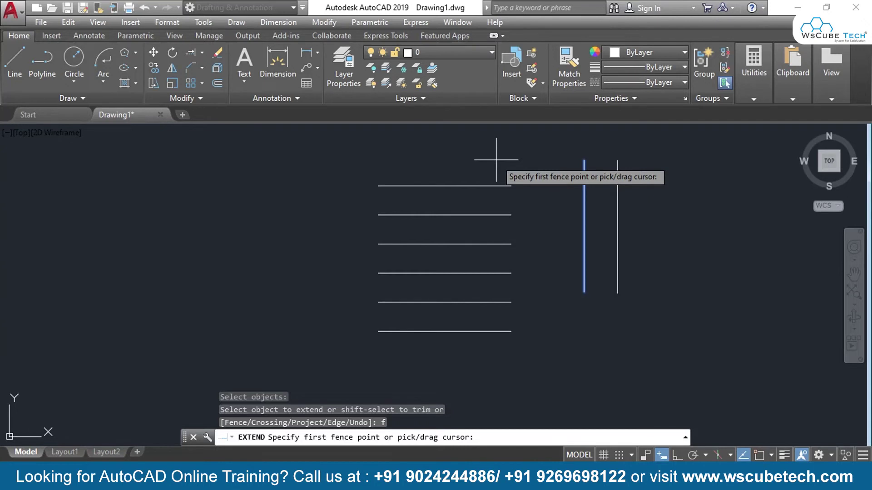
# - Draw a five-point fence across the horizontal lines to extend them, then undo the extension
pyautogui.click(453, 158)
pyautogui.click(452, 199)
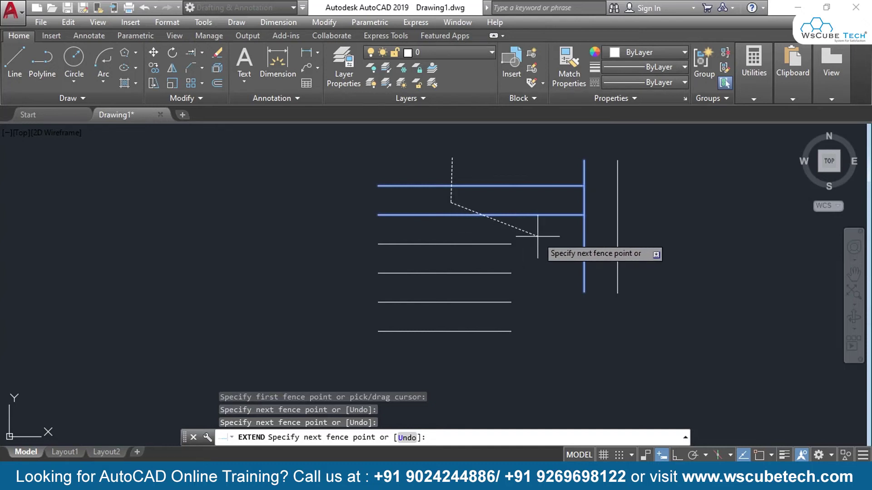
pyautogui.click(538, 236)
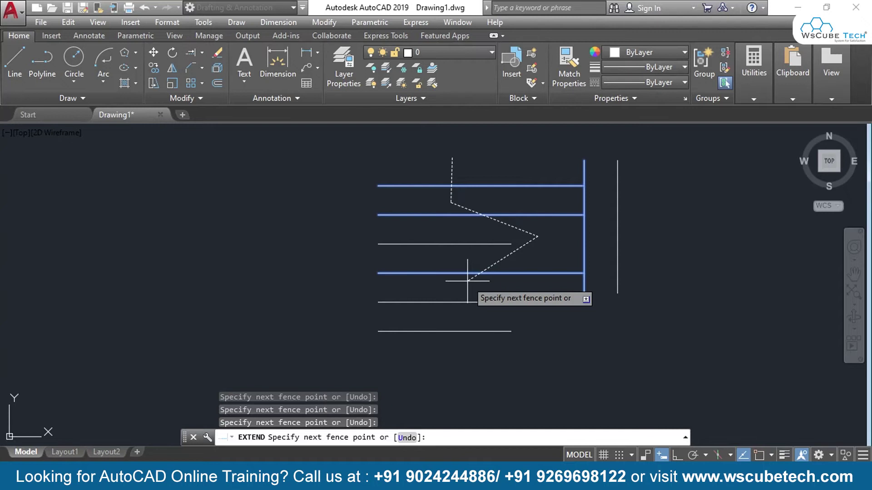
pyautogui.click(467, 281)
pyautogui.click(472, 309)
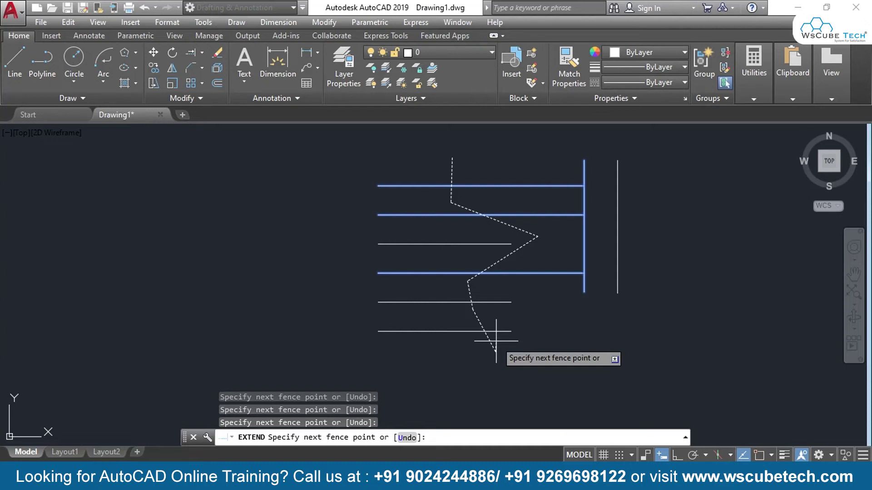
pyautogui.press('Return')
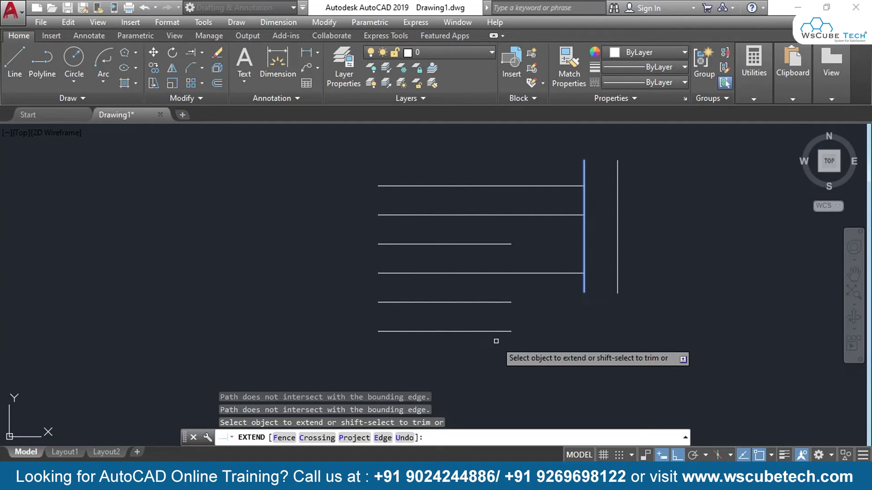
pyautogui.hotkey('ctrl', 'z')
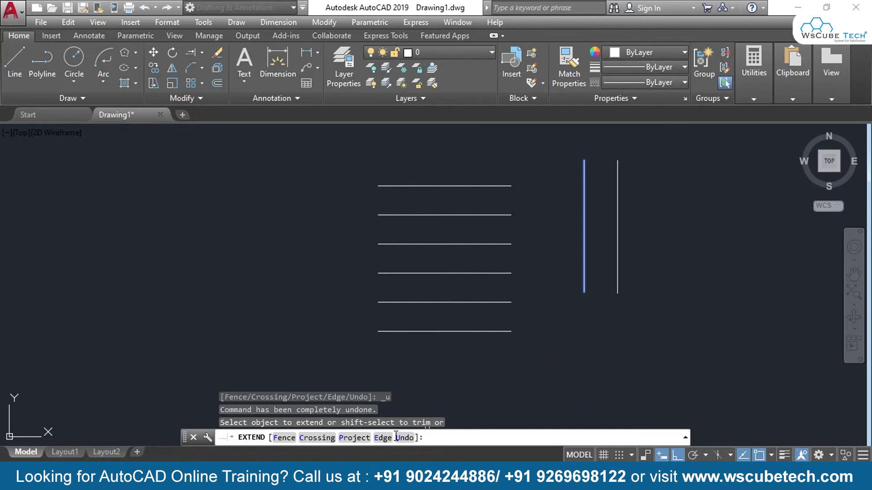
# - Extend the top four lines with a Crossing window, end Extend, then undo the extension
pyautogui.write('c')
pyautogui.press('Return')
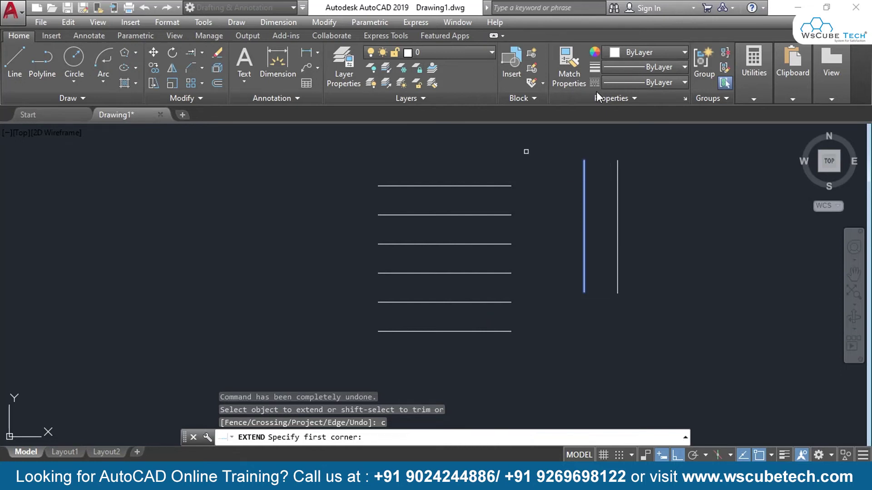
pyautogui.click(541, 130)
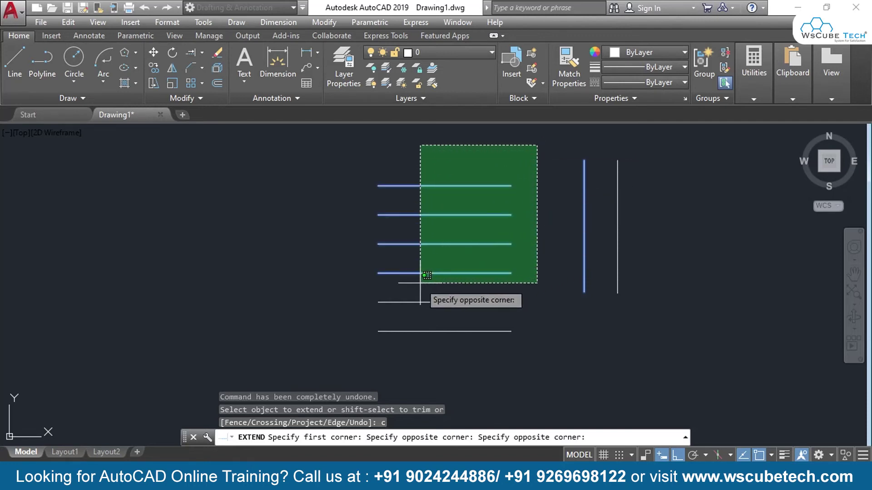
pyautogui.click(430, 273)
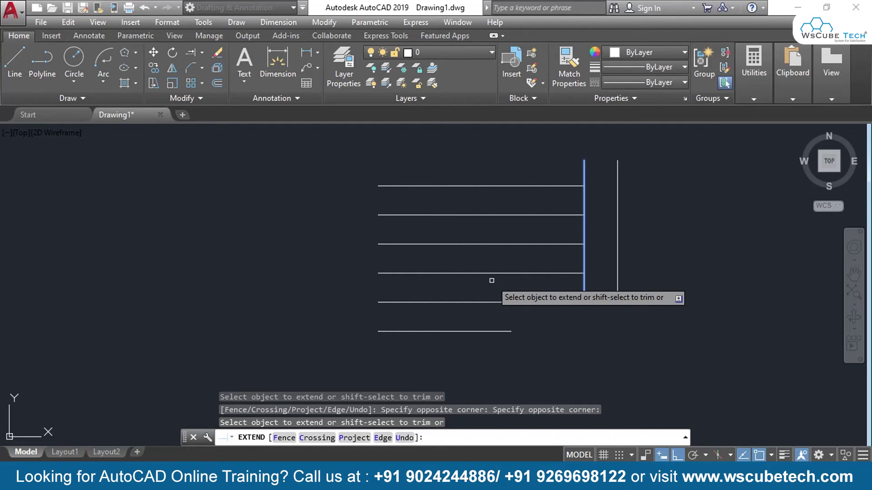
pyautogui.press('Escape')
pyautogui.hotkey('ctrl', 'a')
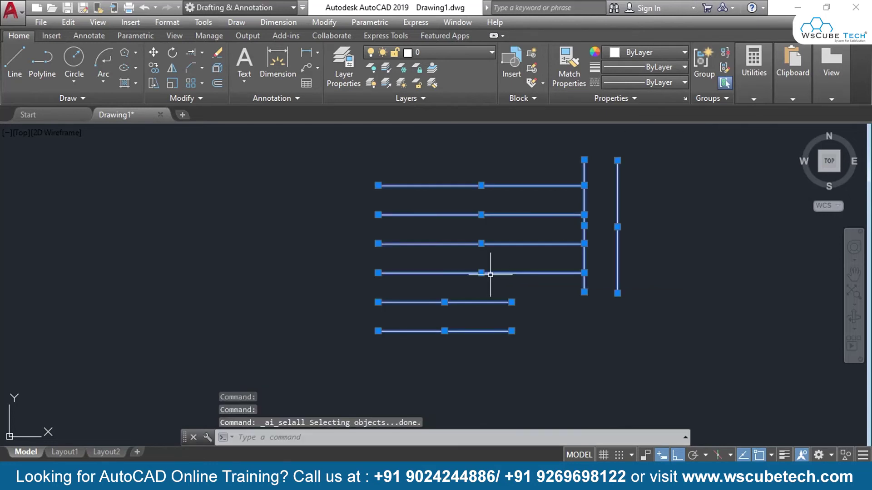
pyautogui.press('Escape')
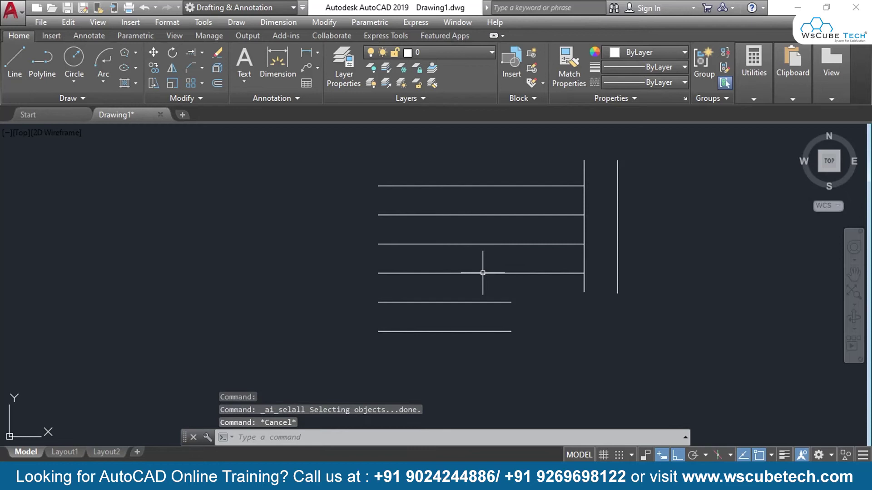
pyautogui.hotkey('ctrl', 'z')
pyautogui.hotkey('ctrl', 'z')
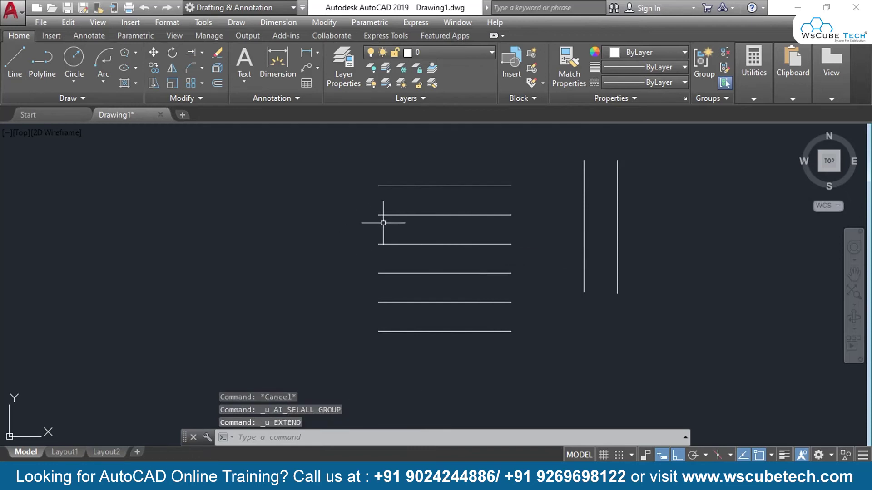
# - Run Extend with the left vertical line as boundary and try a line below its end
pyautogui.write('ex')
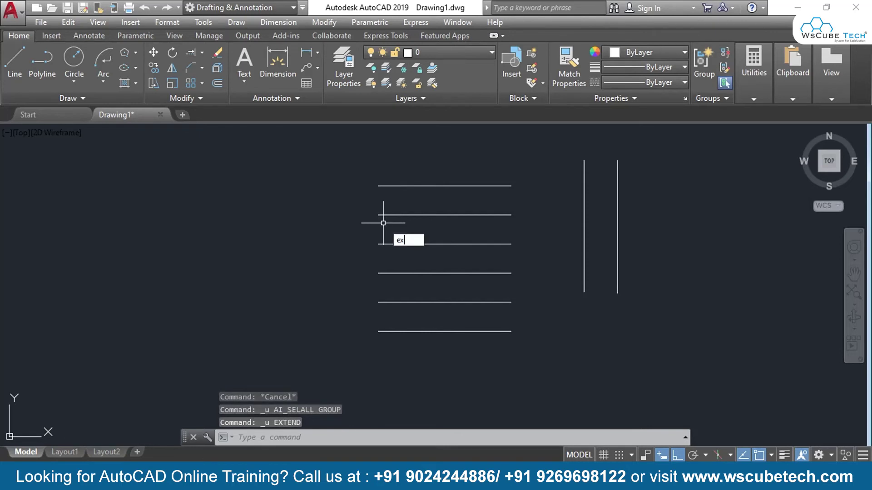
pyautogui.press('Return')
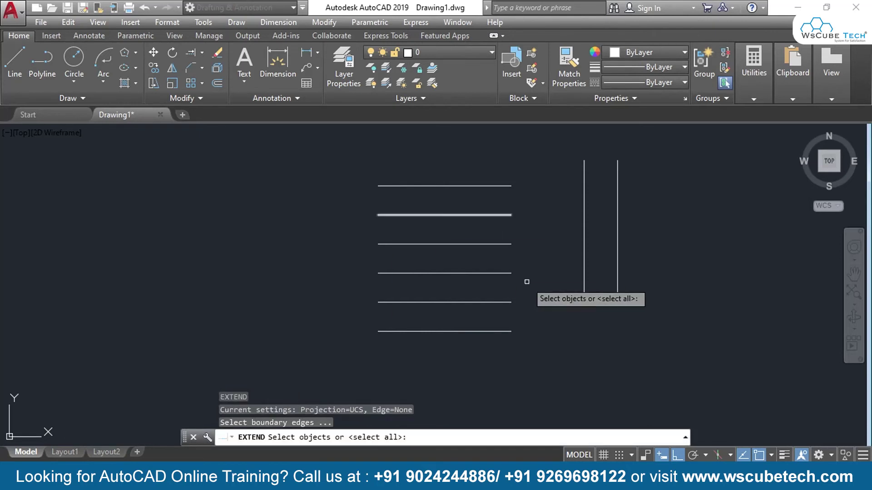
pyautogui.click(583, 207)
pyautogui.press('Return')
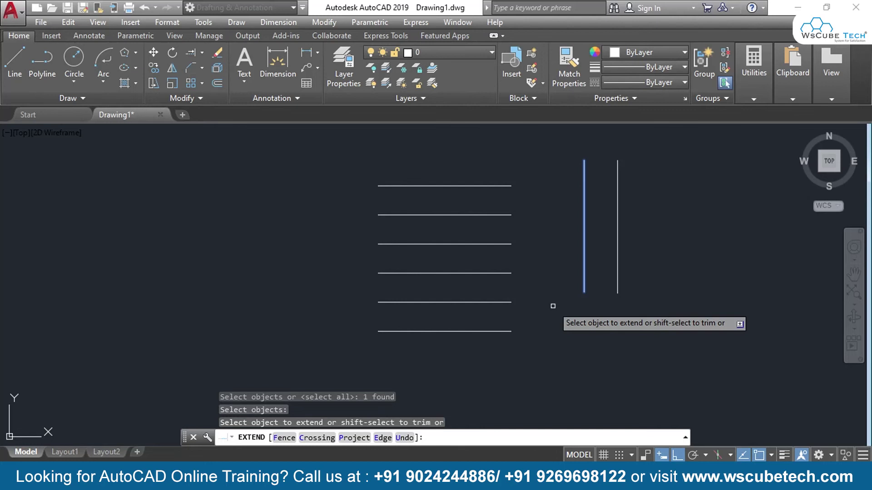
pyautogui.scroll(2, 540, 266)
pyautogui.scroll(2, 504, 257)
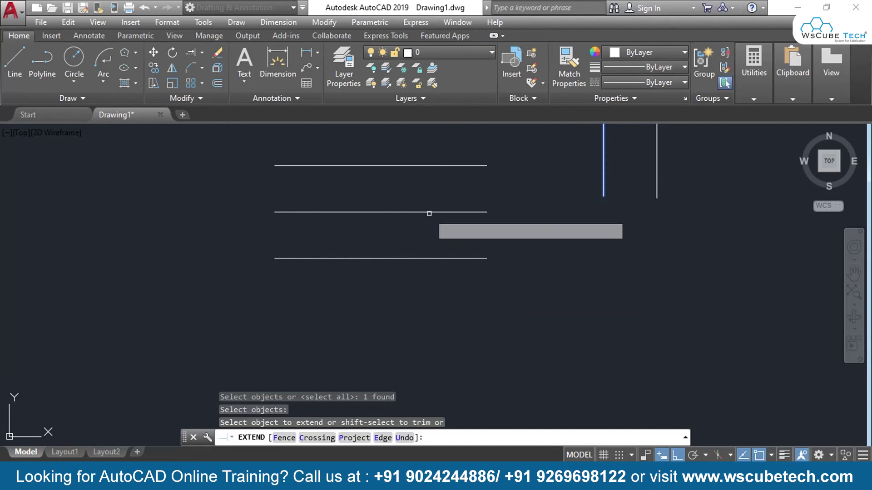
pyautogui.click(429, 212)
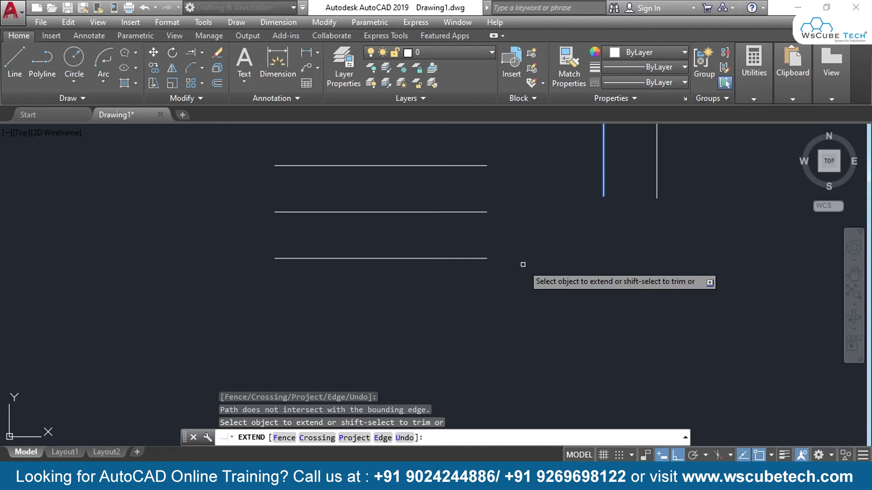
# - Set edge mode to Extend and stretch the middle and bottom lines to the implied boundary
pyautogui.write('e')
pyautogui.press('Return')
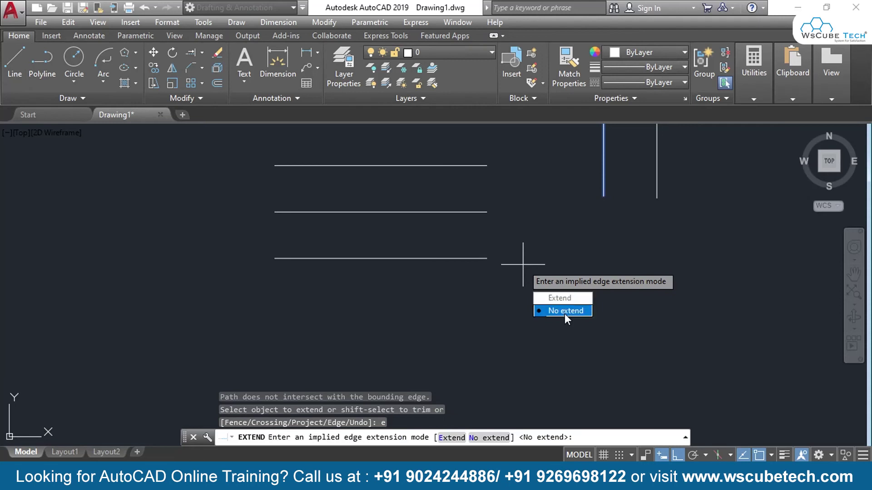
pyautogui.click(564, 298)
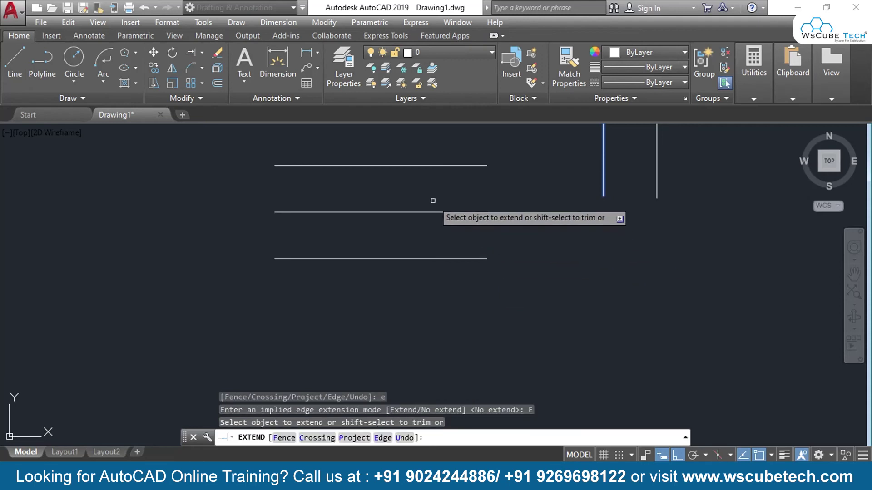
pyautogui.click(447, 209)
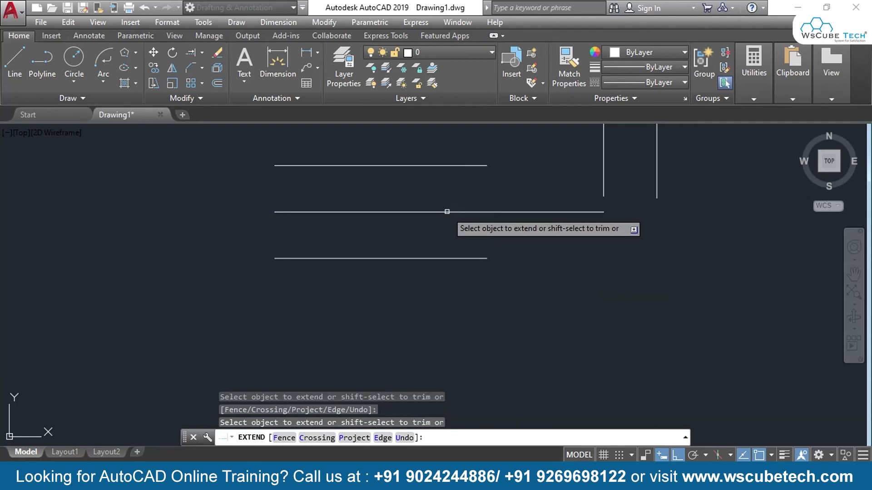
pyautogui.click(454, 259)
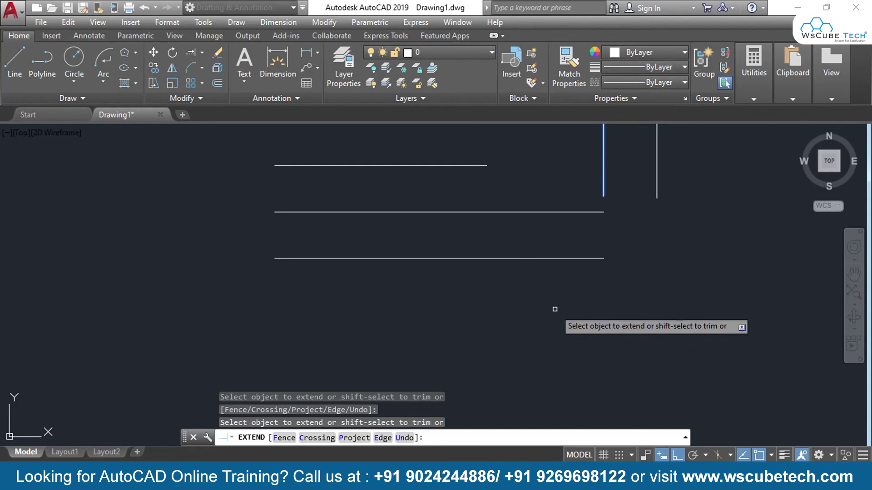
pyautogui.scroll(-2, 508, 363)
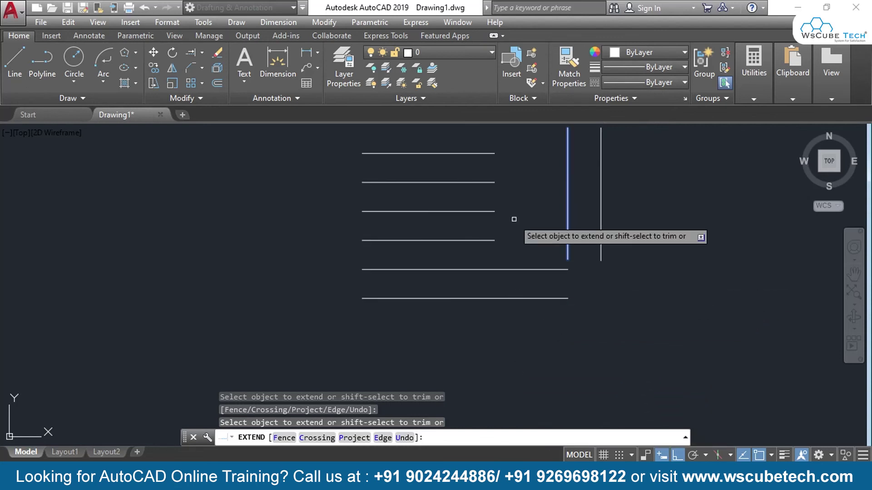
# - Bring all the lines back into view and cancel the running Extend command
pyautogui.moveTo(514, 205); pyautogui.dragTo(516, 232, button='middle')
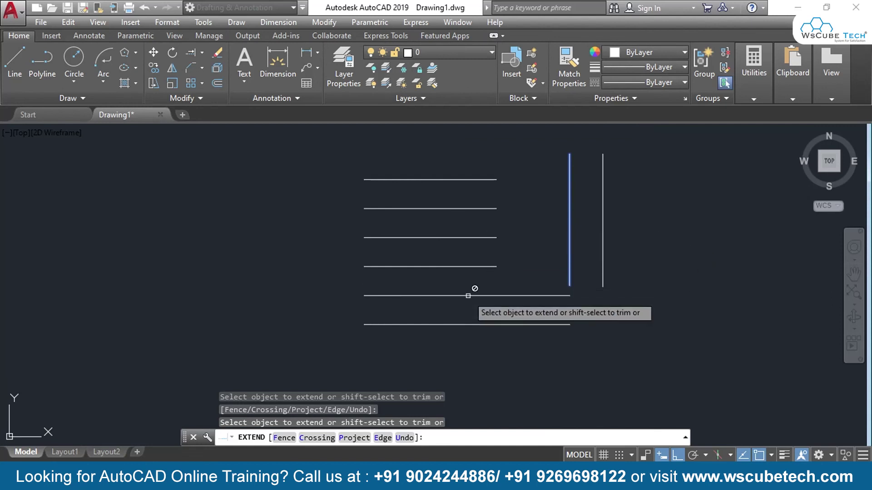
pyautogui.press('Escape')
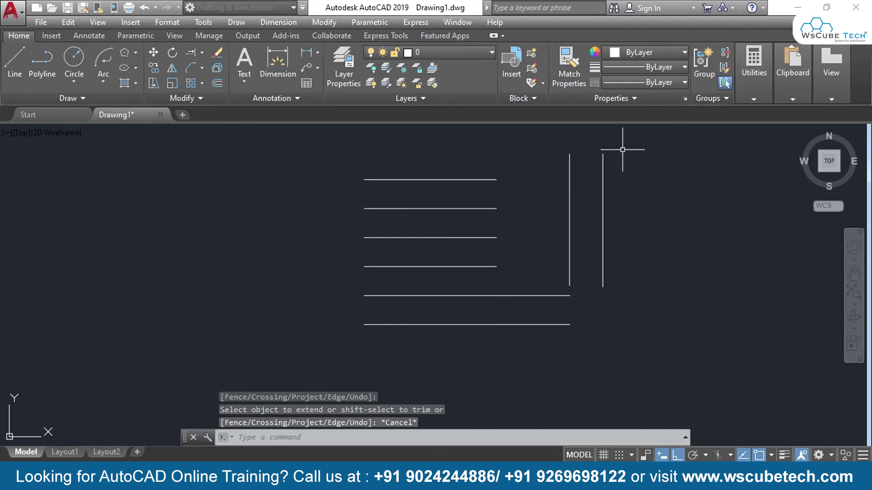
pyautogui.click(627, 143)
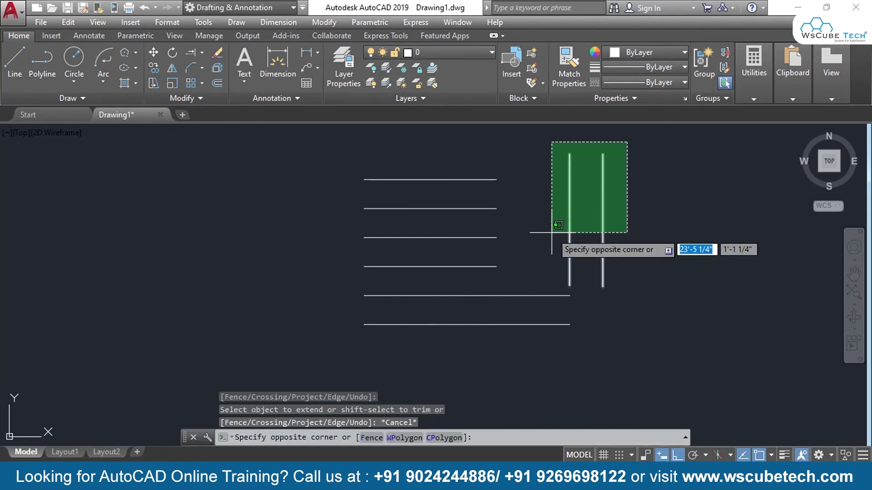
pyautogui.press('Escape')
# - Restart Extend (EX) with both vertical lines window-selected as boundary edges
pyautogui.write('ex')
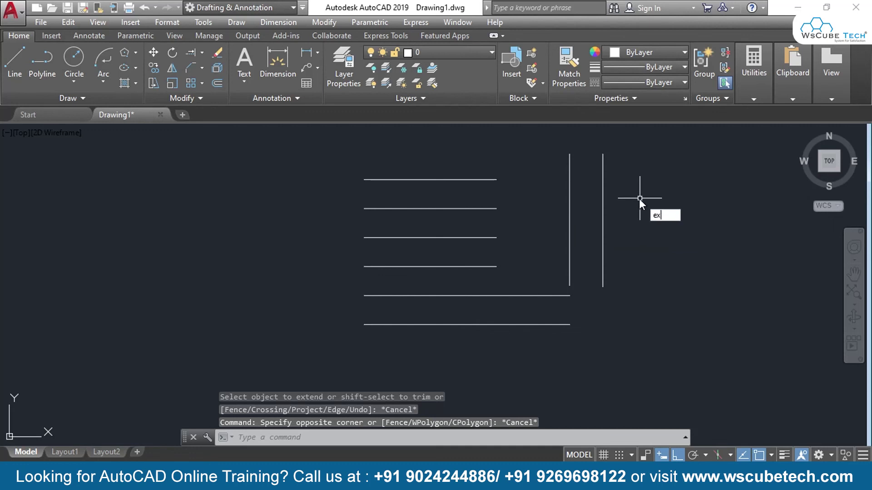
pyautogui.press('Return')
pyautogui.click(635, 141)
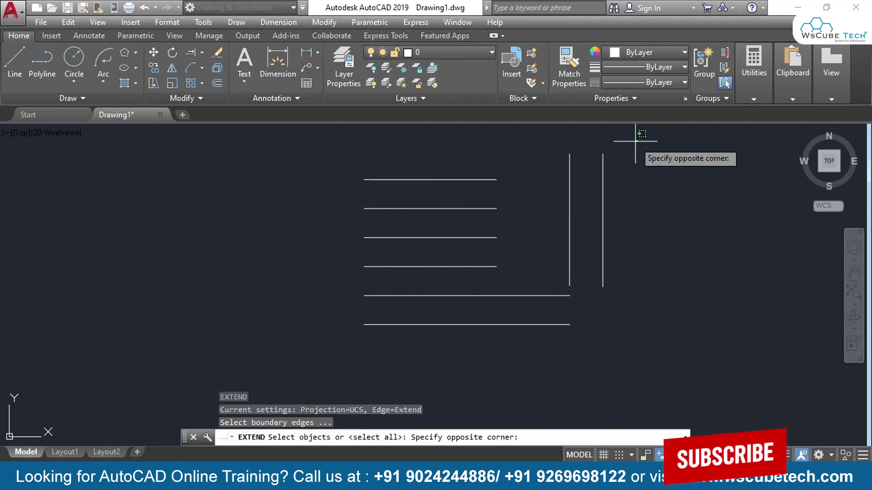
pyautogui.click(540, 237)
pyautogui.press('Return')
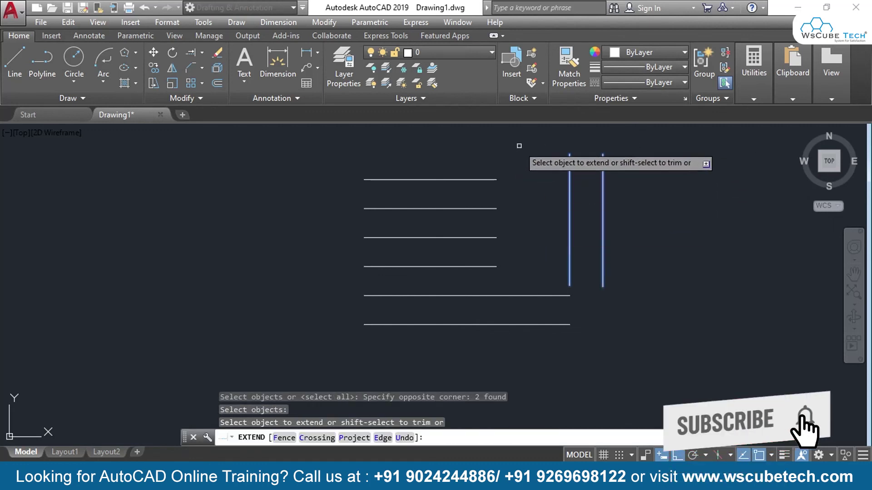
# - Switch to the Crossing option and set its first corner across all lines
pyautogui.write('c')
pyautogui.press('Return')
pyautogui.click(525, 148)
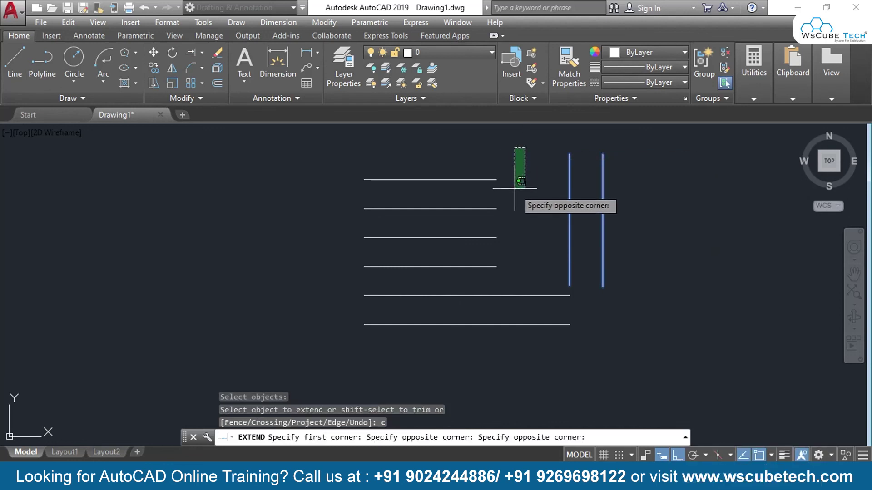
# - Complete the crossing window over all six horizontal lines to extend them to the nearest vertical line
pyautogui.click(437, 331)
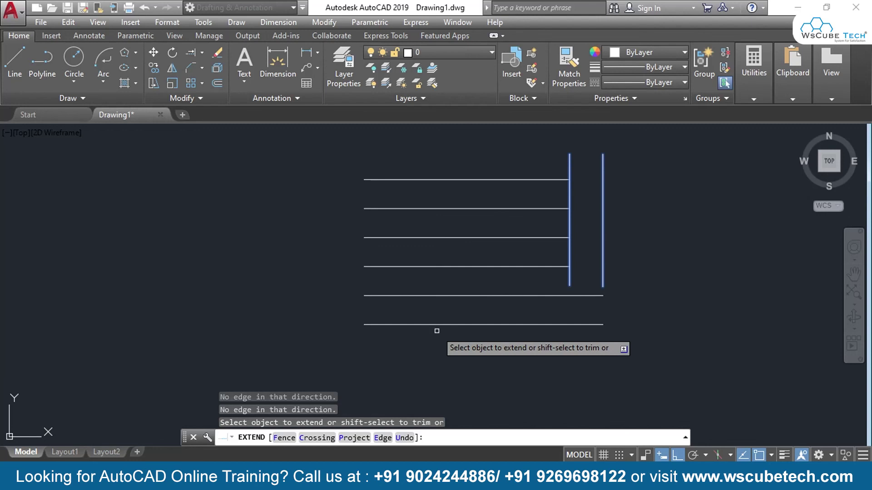
# - Switch to the PowerPoint slideshow showing the Extend Tool slide
pyautogui.hotkey('alt', 'Tab')
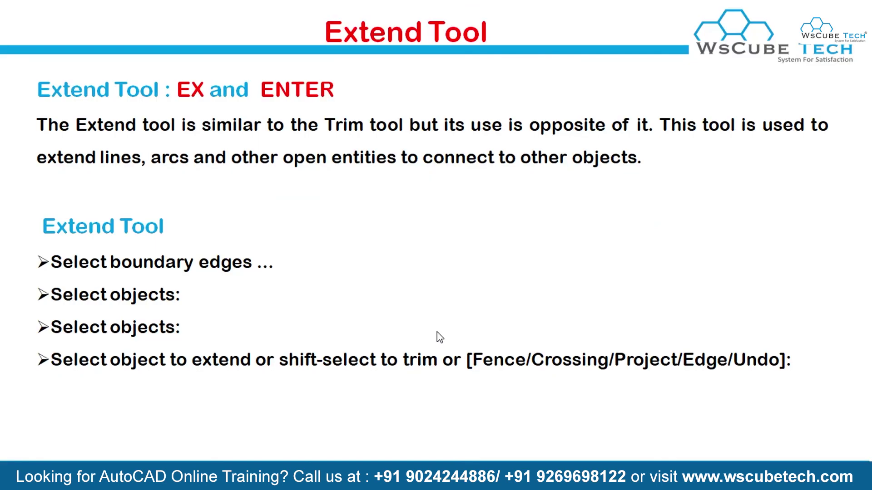